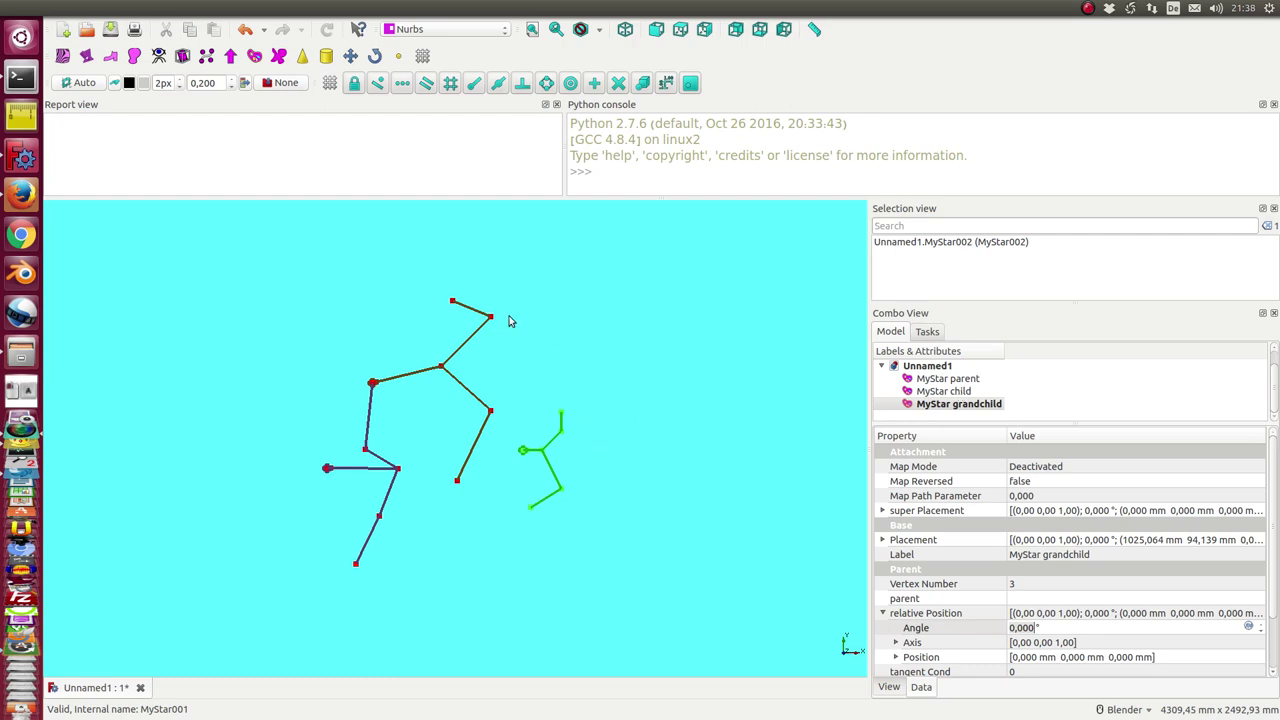
# Select the MyStar child sketch to show its parent, vertex 6 and 14° angle
pyautogui.click(950, 391)
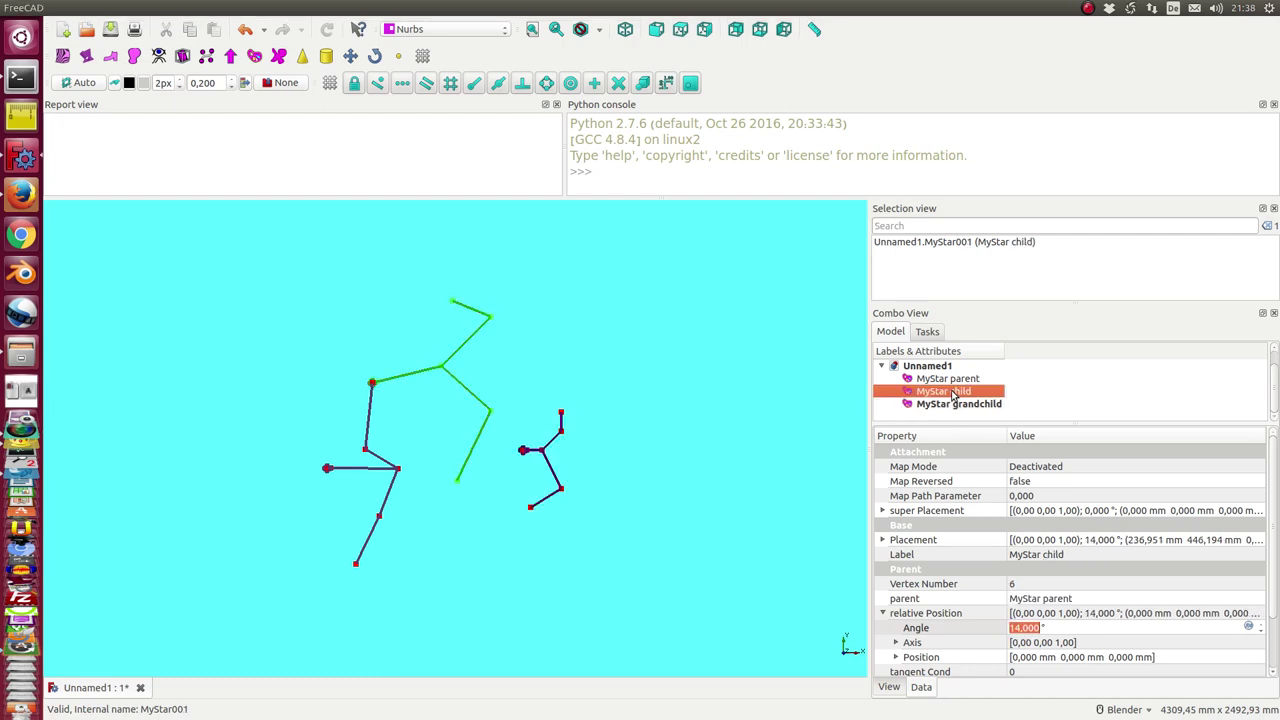
# Draw a five-point wavy B-spline from Edge3's endpoint in MyStar child, then close the sketch
pyautogui.doubleClick(950, 391)
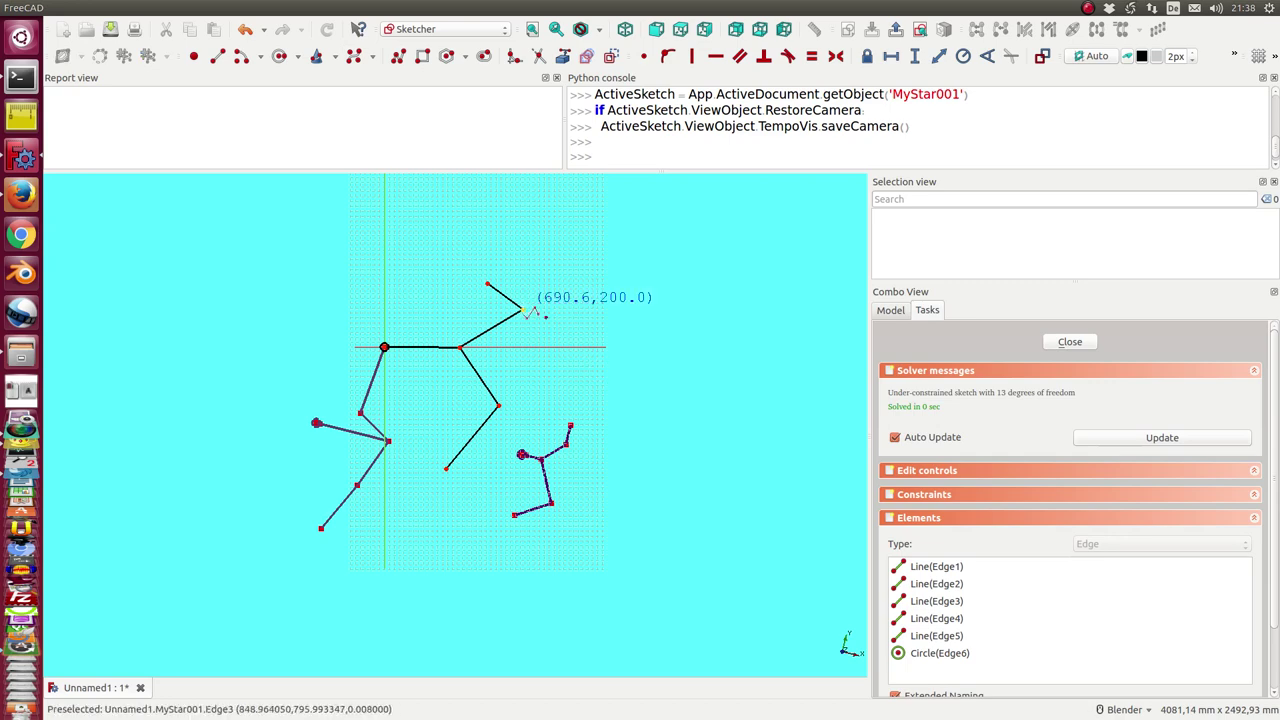
pyautogui.click(523, 311)
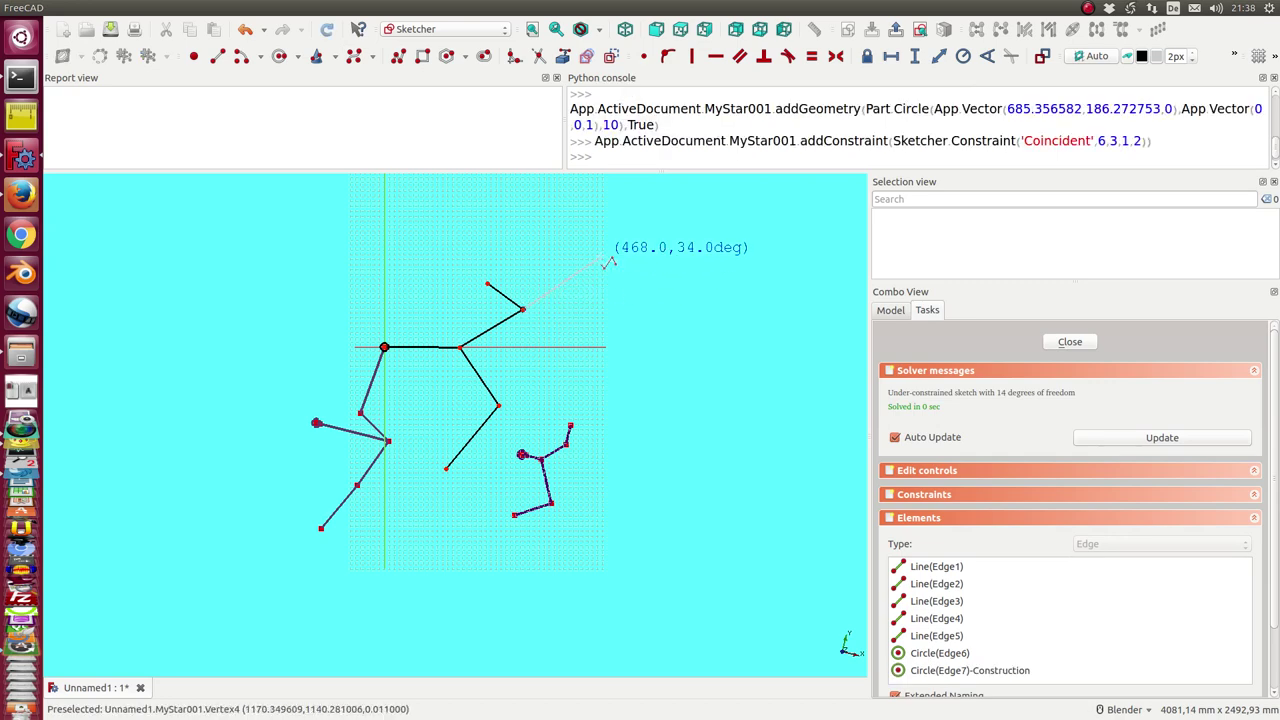
pyautogui.click(601, 257)
pyautogui.click(634, 348)
pyautogui.click(721, 272)
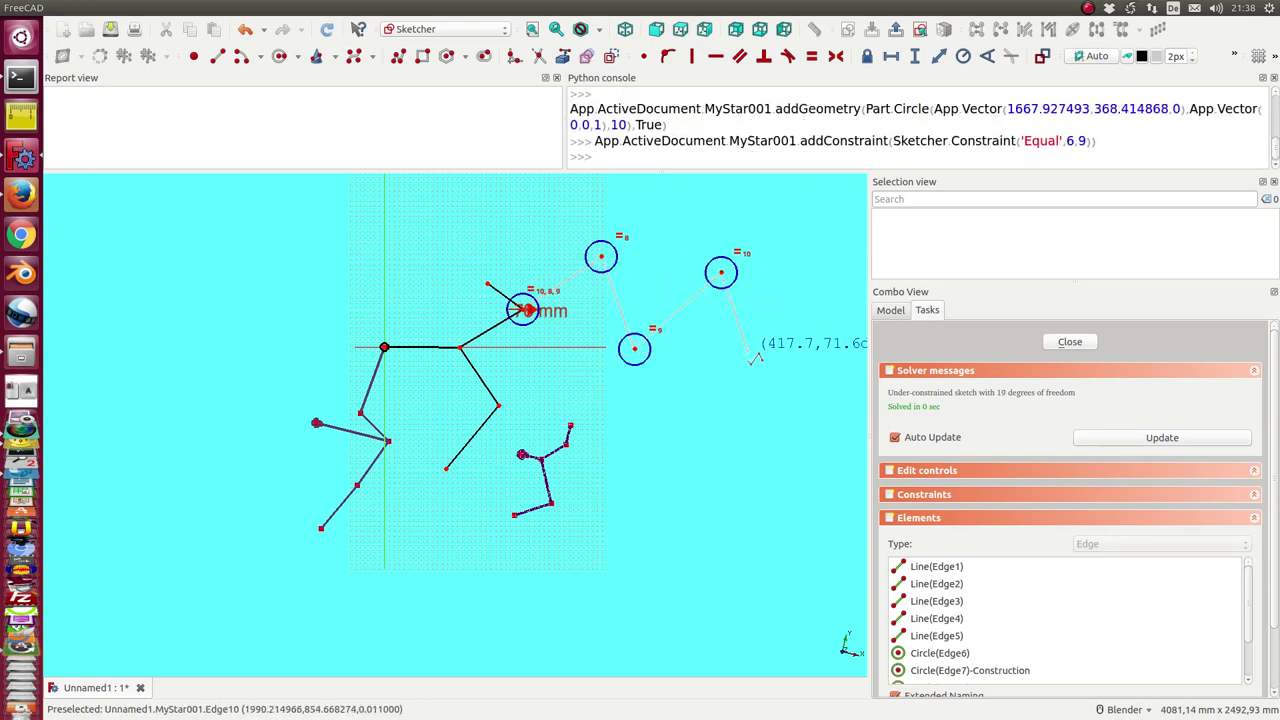
pyautogui.click(752, 377)
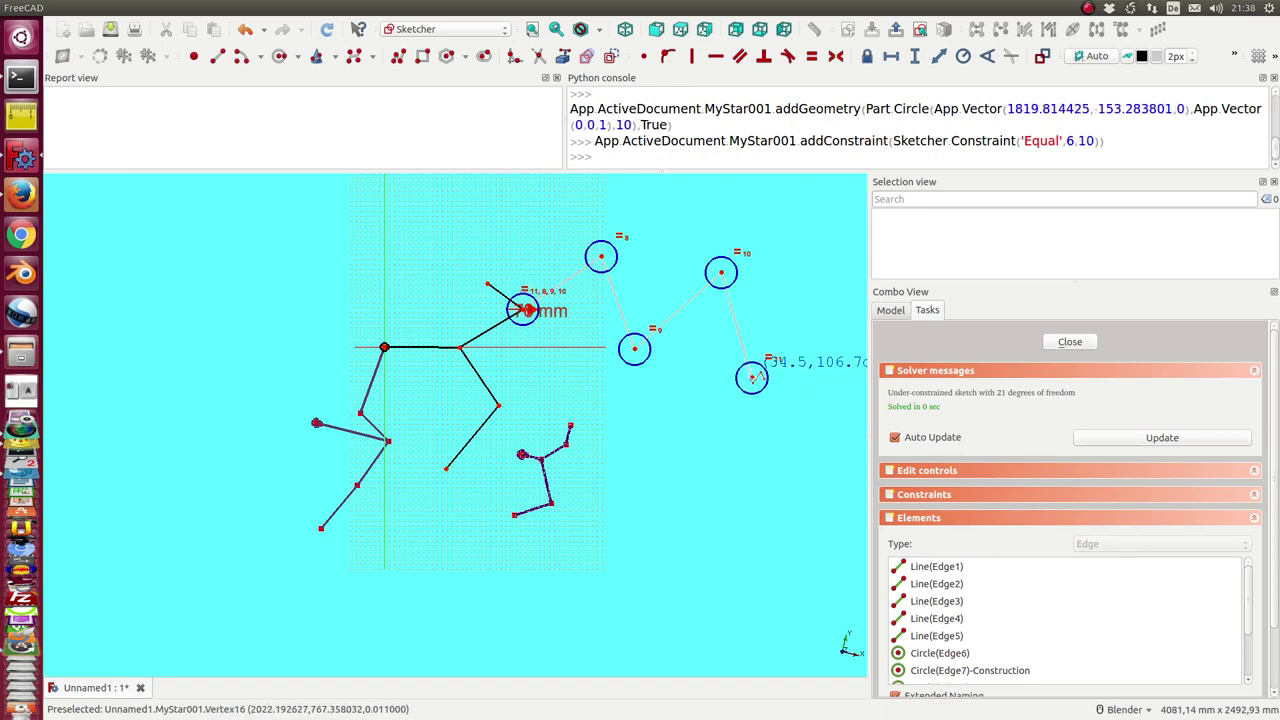
pyautogui.rightClick(752, 377)
pyautogui.click(1070, 341)
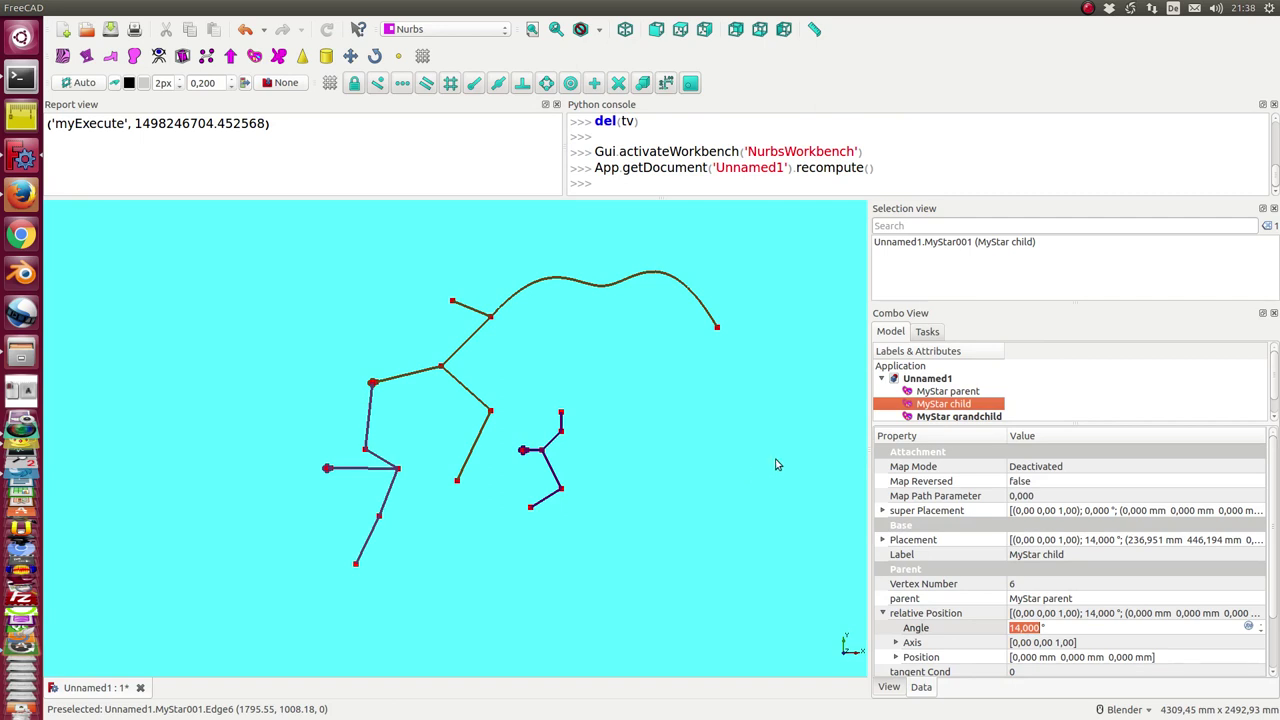
# Set MyStar grandchild's parent to MyStar child through the Link dialog
pyautogui.click(960, 417)
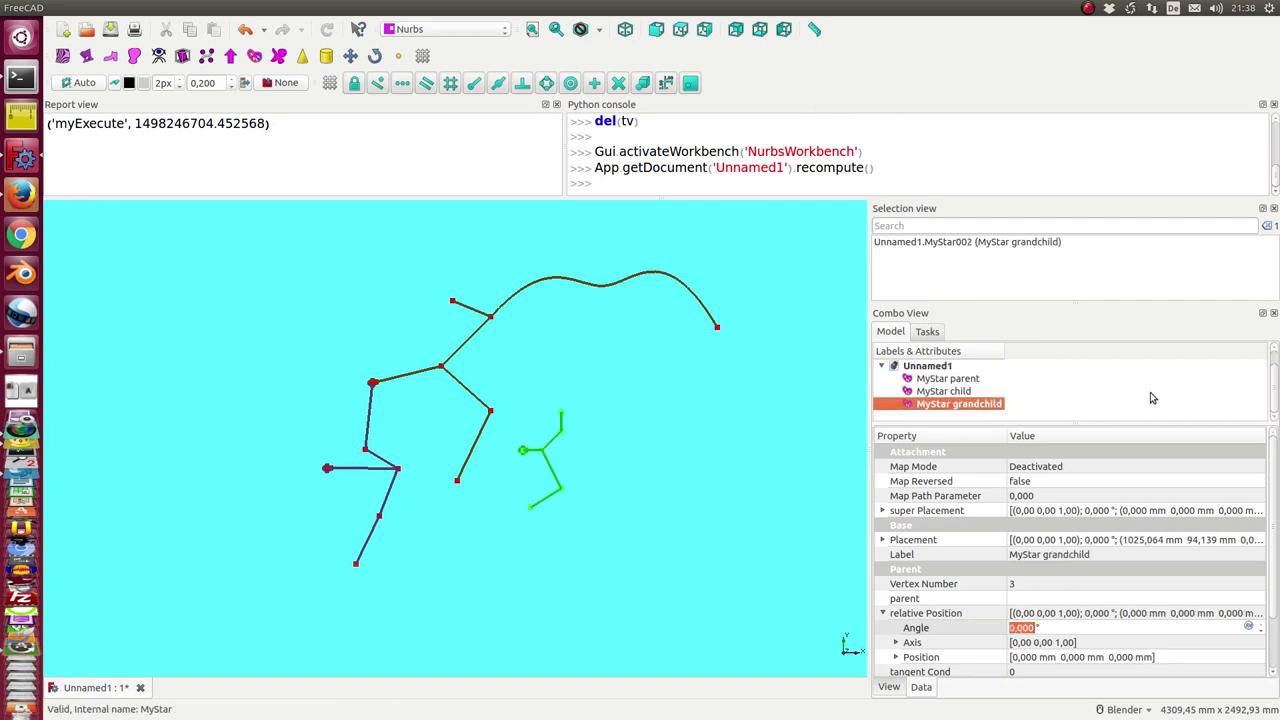
pyautogui.click(1165, 603)
pyautogui.click(1257, 600)
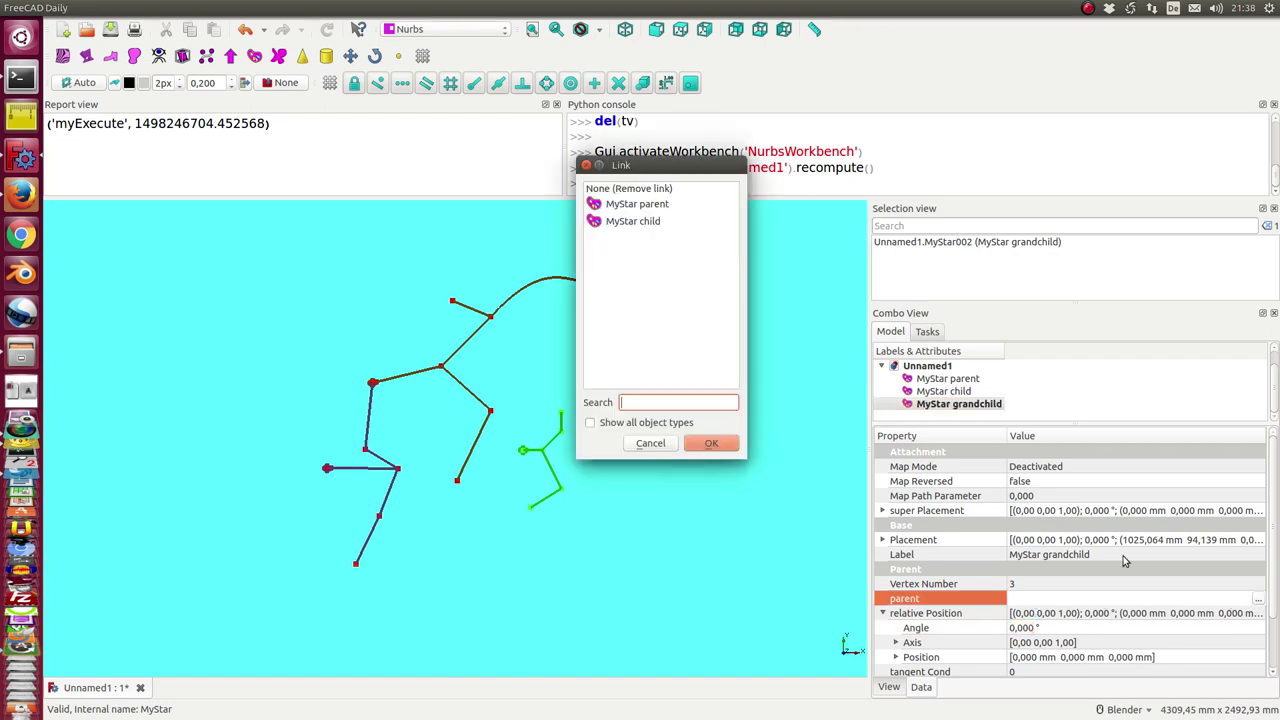
pyautogui.click(638, 222)
pyautogui.click(712, 444)
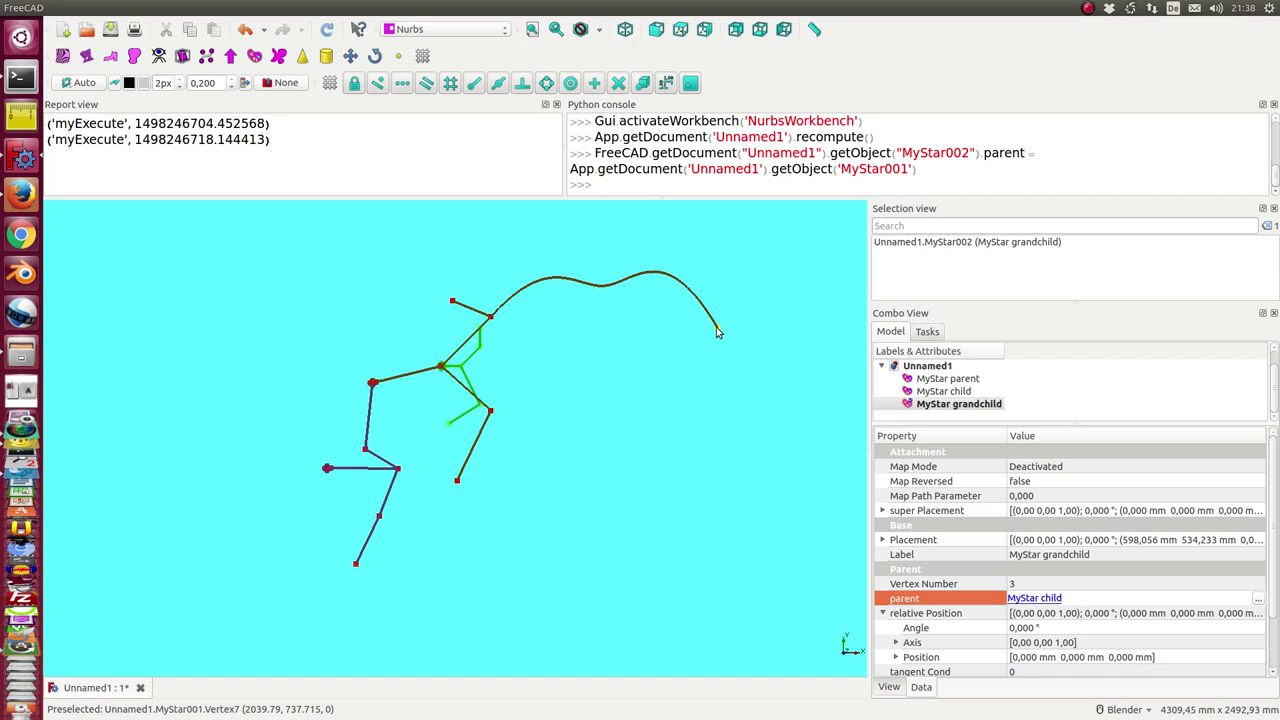
# Raise the grandchild's Vertex Number from 3 to 7
pyautogui.click(1064, 583)
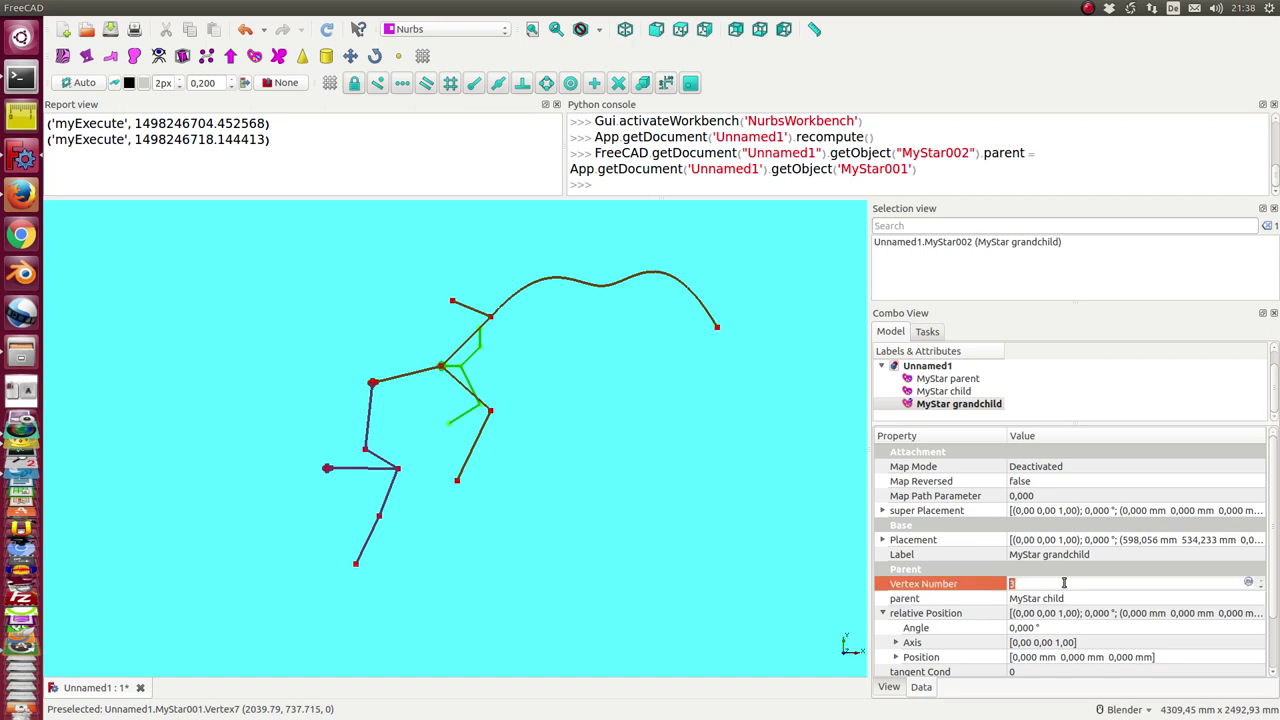
pyautogui.scroll(1, 1064, 583)
pyautogui.scroll(3, 1064, 583)
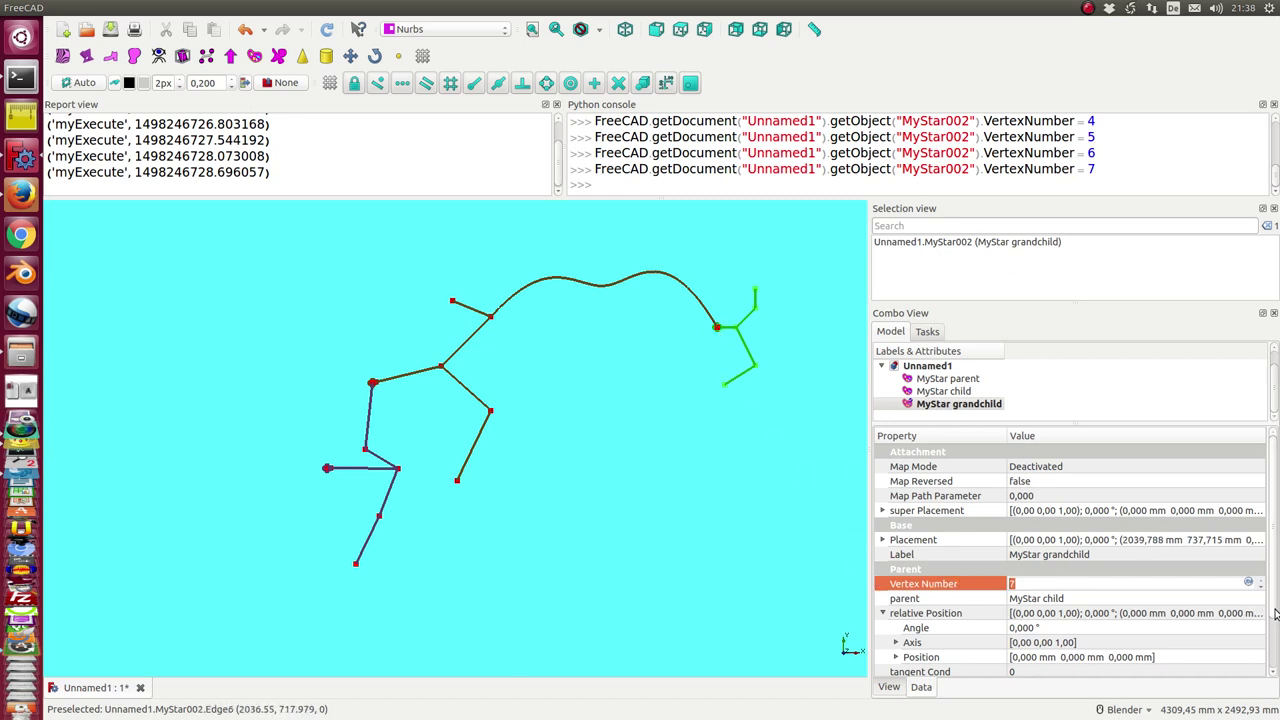
pyautogui.scroll(-3, 1272, 610)
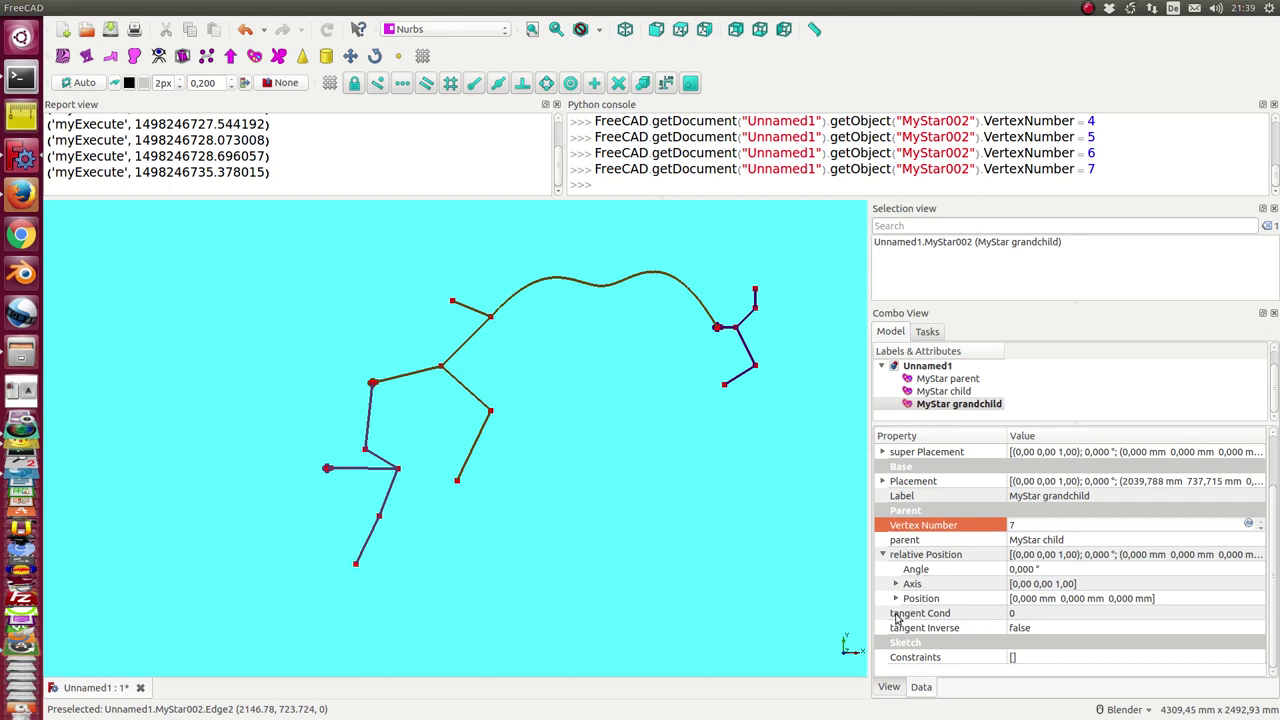
# Set the grandchild's tangent Cond to 1, leaving tangent Inverse false
pyautogui.click(1023, 616)
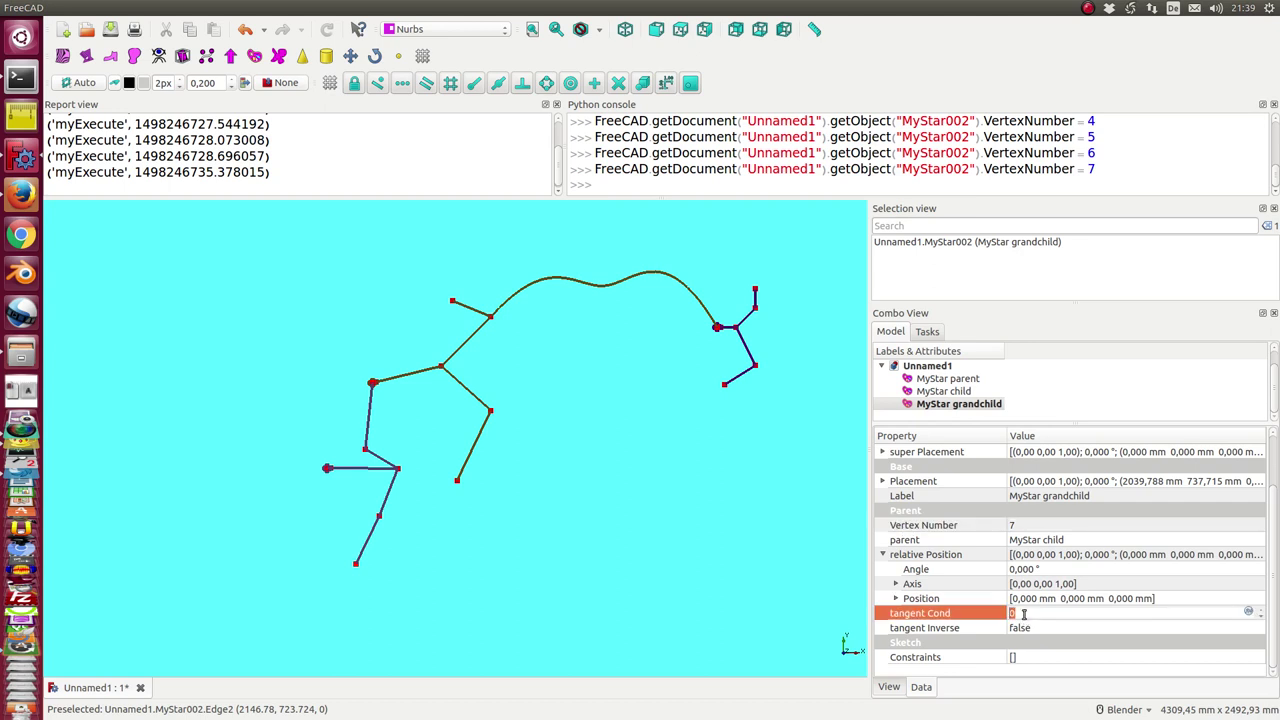
pyautogui.write('1')
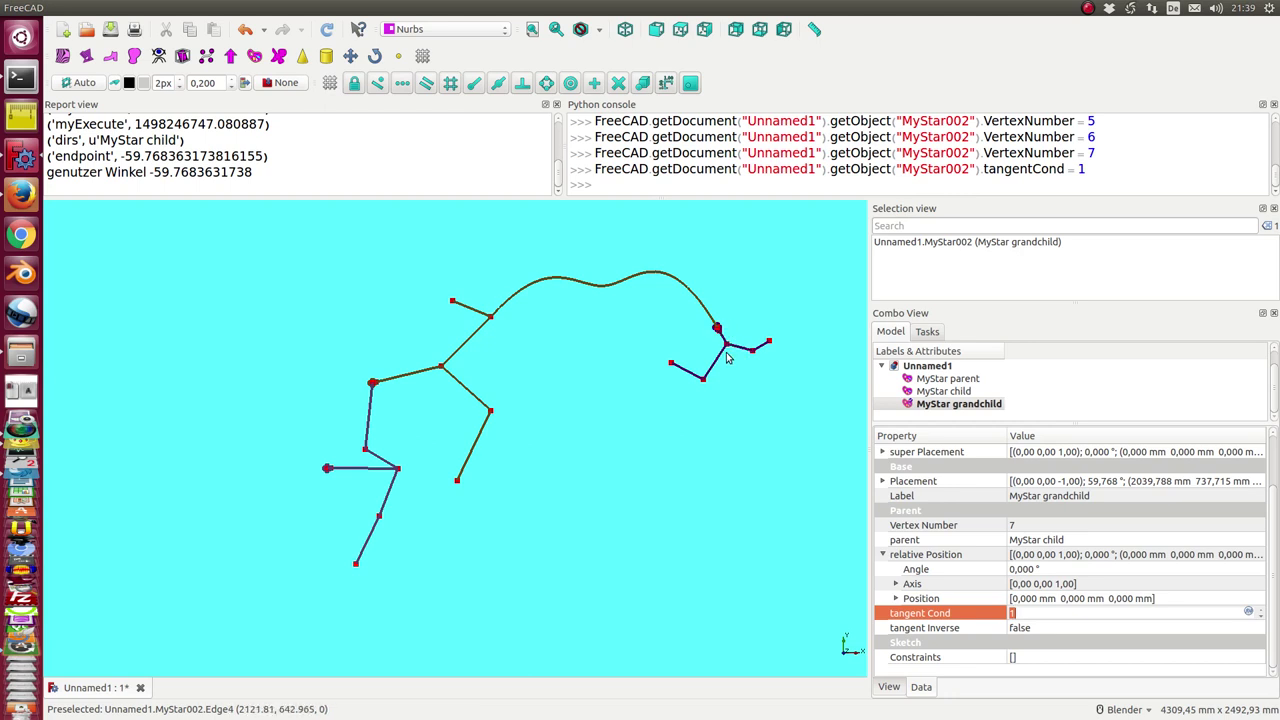
pyautogui.click(1054, 630)
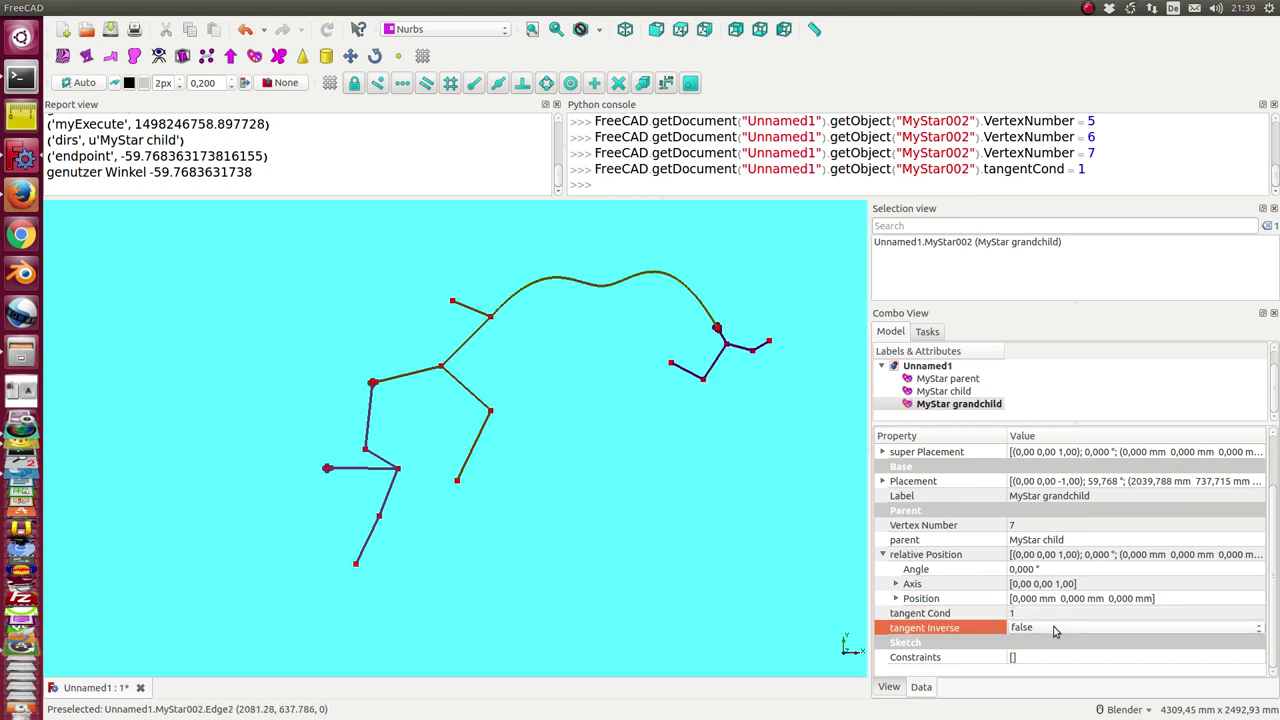
pyautogui.scroll(-1, 1054, 630)
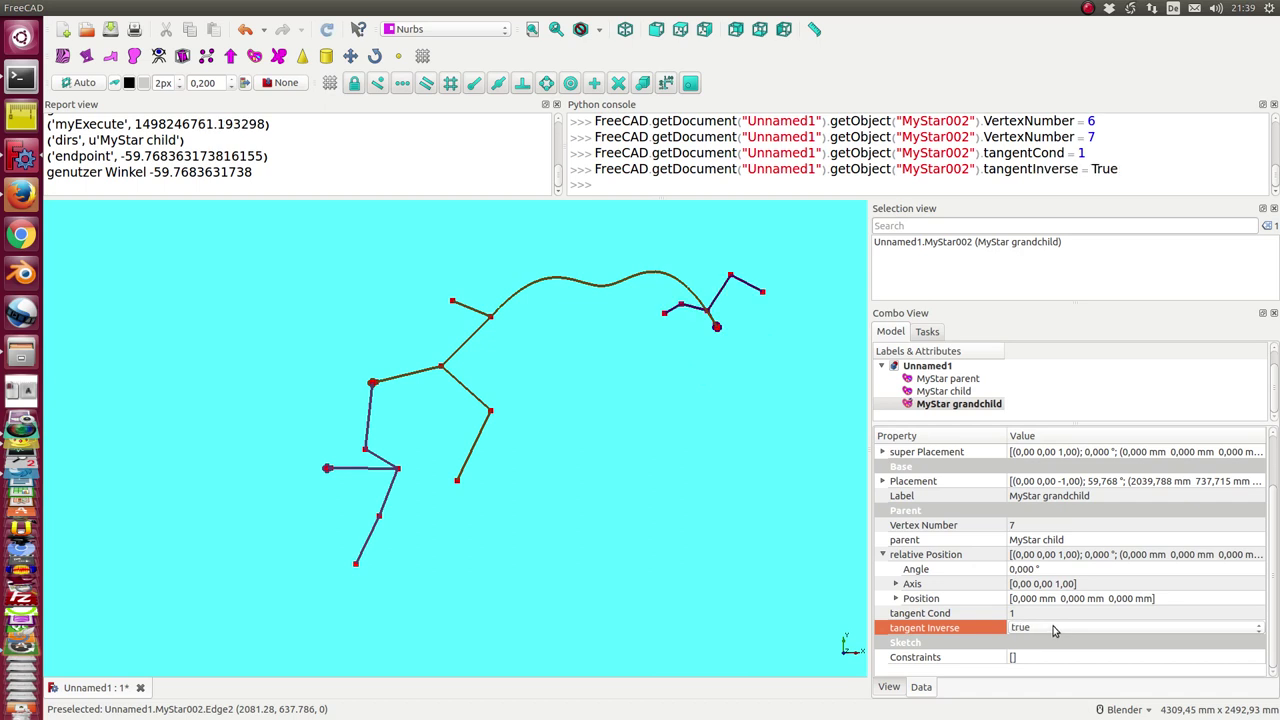
pyautogui.scroll(1, 1054, 630)
pyautogui.scroll(-1, 1054, 630)
pyautogui.scroll(1, 1054, 630)
pyautogui.scroll(-1, 1054, 630)
pyautogui.scroll(1, 1054, 630)
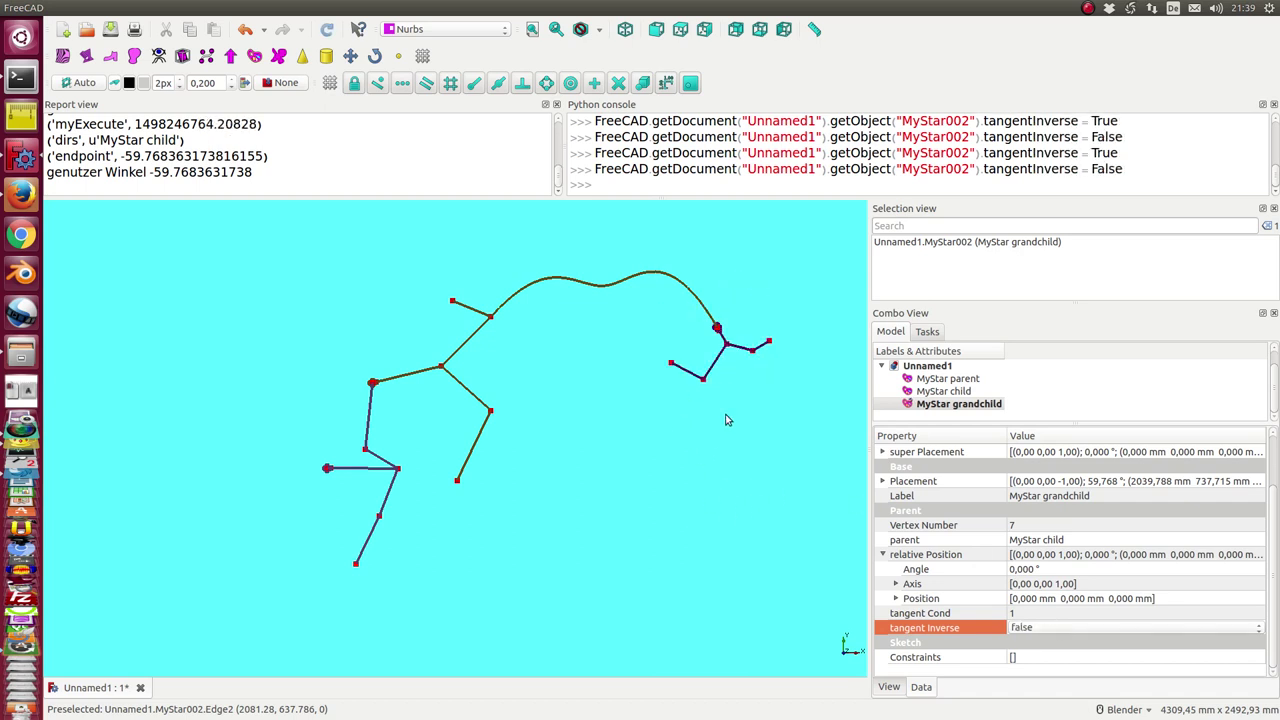
# Deselect, then pan and zoom in on where the grandchild star meets the spline's end
pyautogui.click(687, 455)
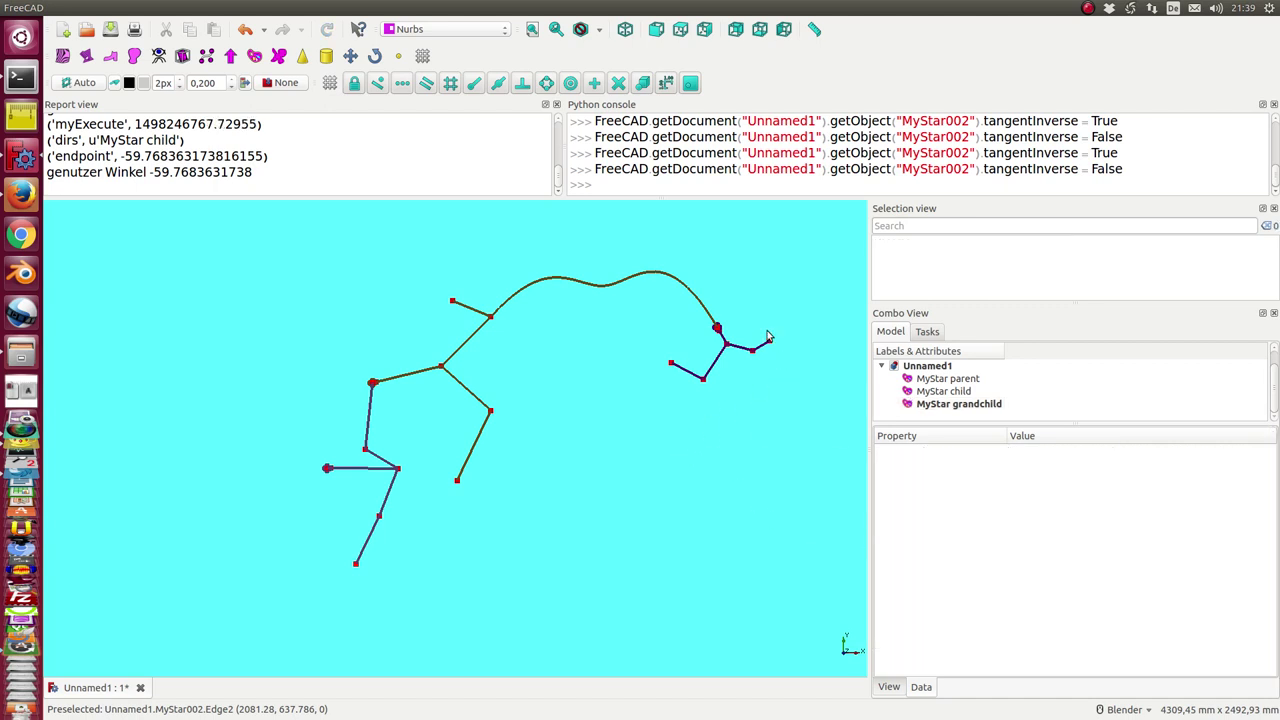
pyautogui.moveTo(623, 466)
pyautogui.keyDown('shift'); pyautogui.mouseDown(button='middle')
pyautogui.moveTo(476, 463)
pyautogui.moveTo(494, 583)
pyautogui.mouseUp(button='middle'); pyautogui.keyUp('shift')
pyautogui.scroll(4, 476, 463)
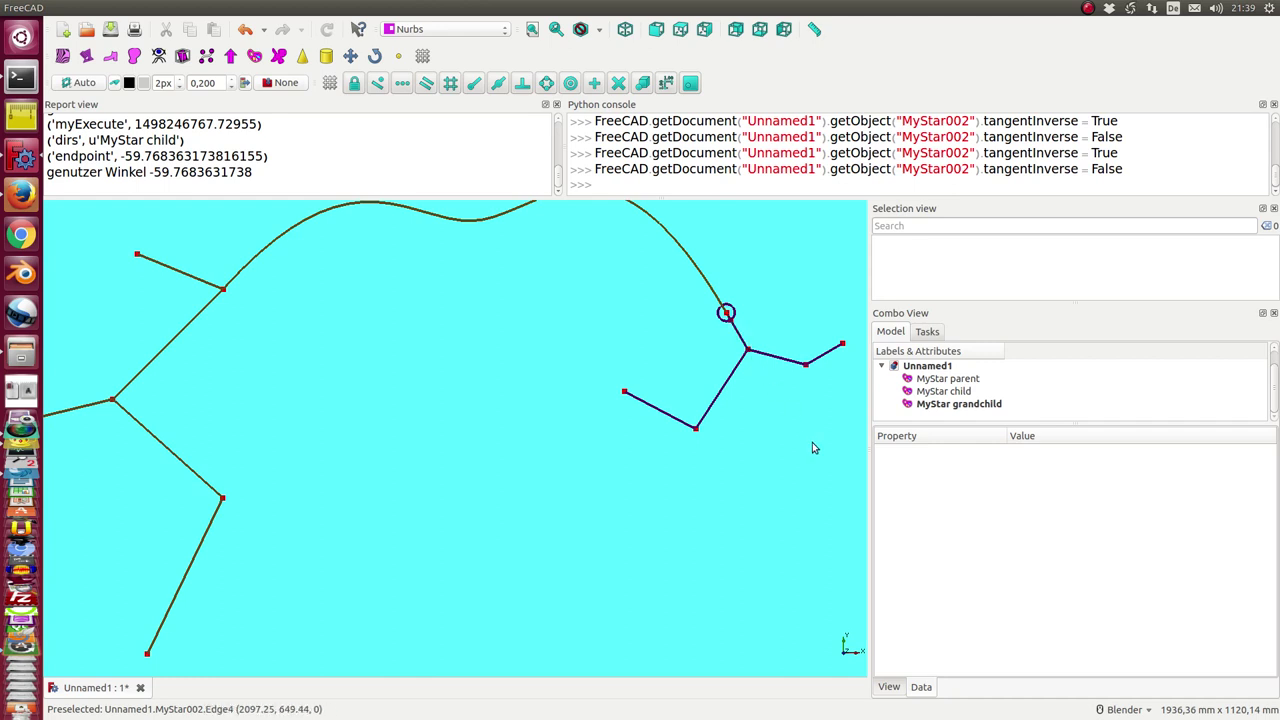
pyautogui.scroll(-2, 710, 437)
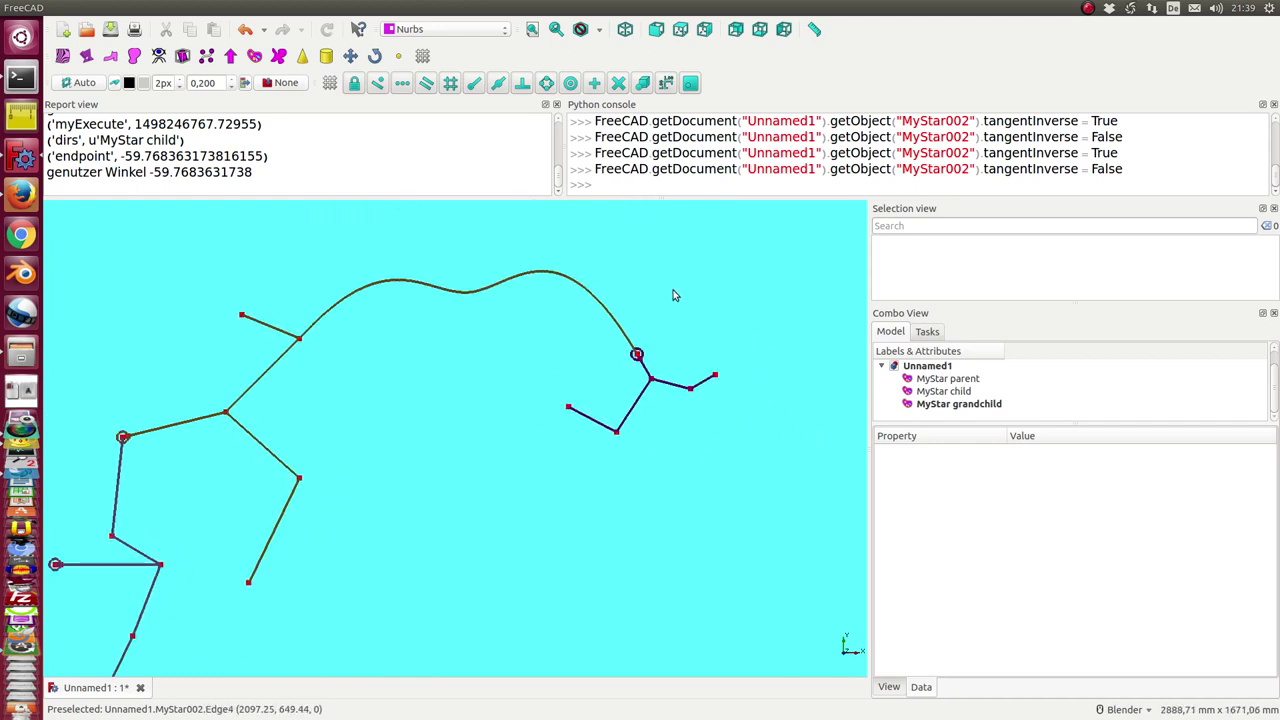
# Step the grandchild's Vertex Number down to 3, moving it onto a child-star vertex
pyautogui.click(950, 404)
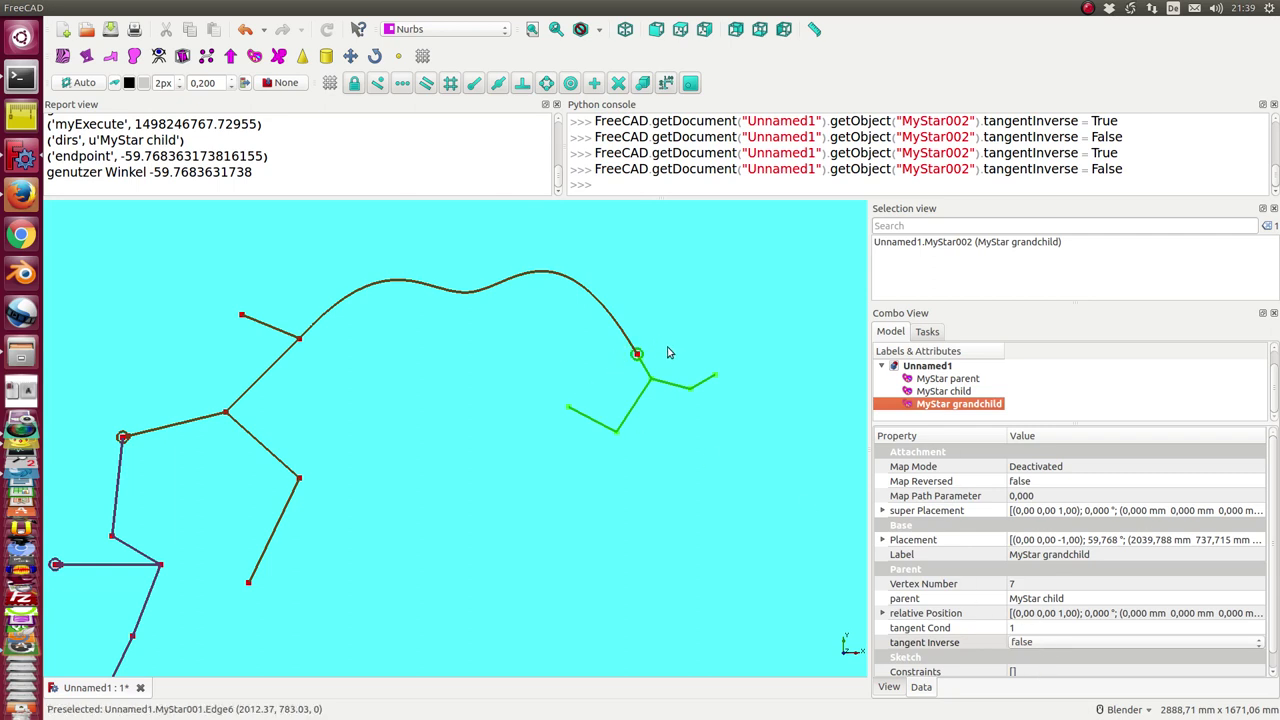
pyautogui.click(1047, 585)
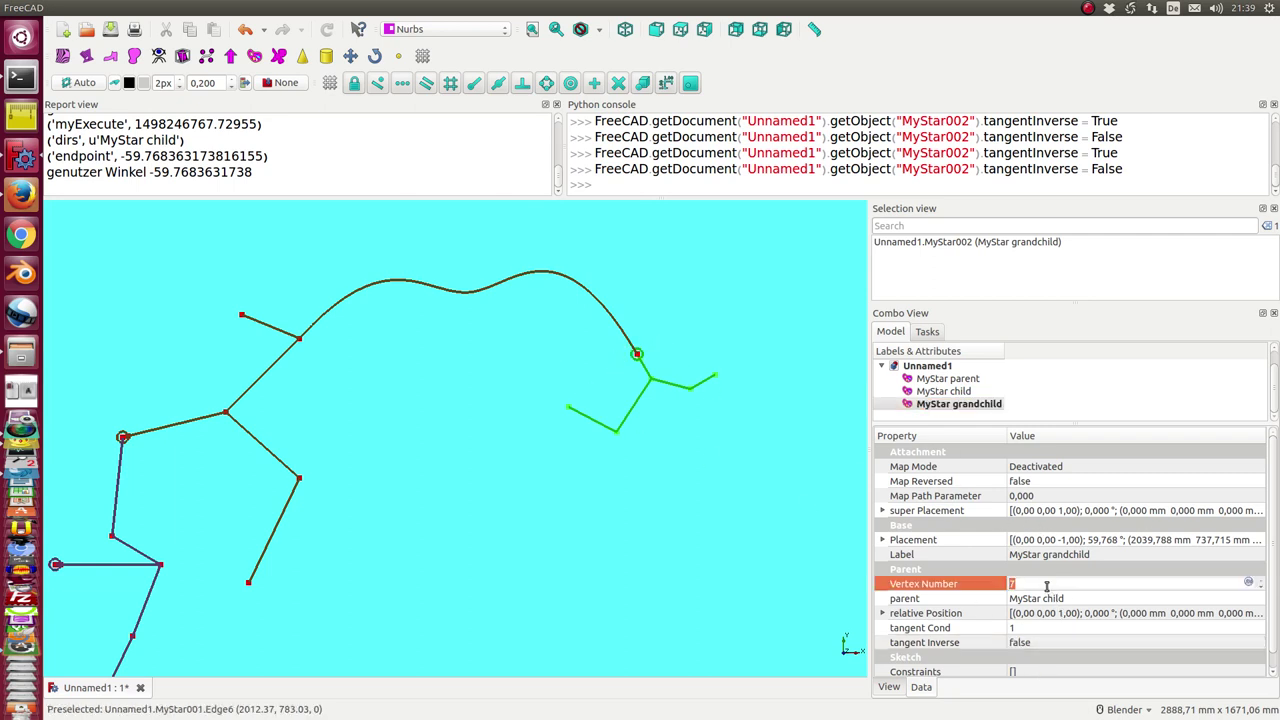
pyautogui.scroll(1, 1047, 587)
pyautogui.scroll(1, 1047, 587)
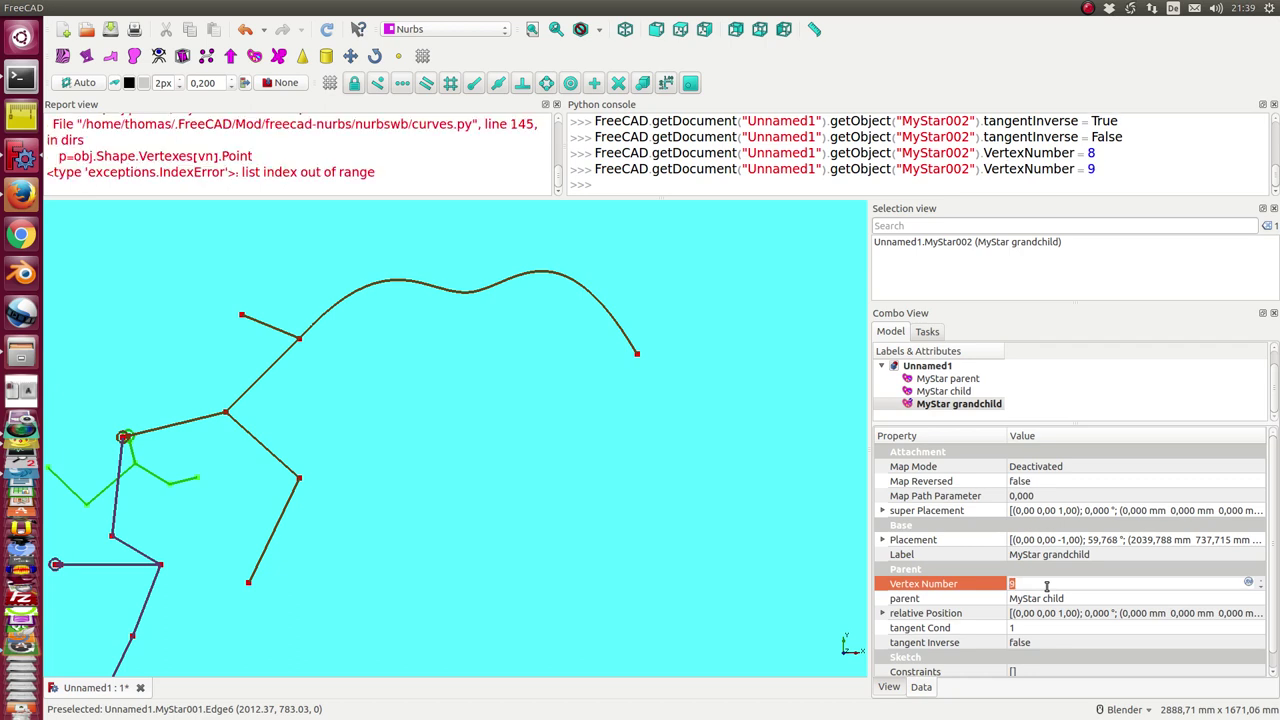
pyautogui.scroll(-1, 1044, 584)
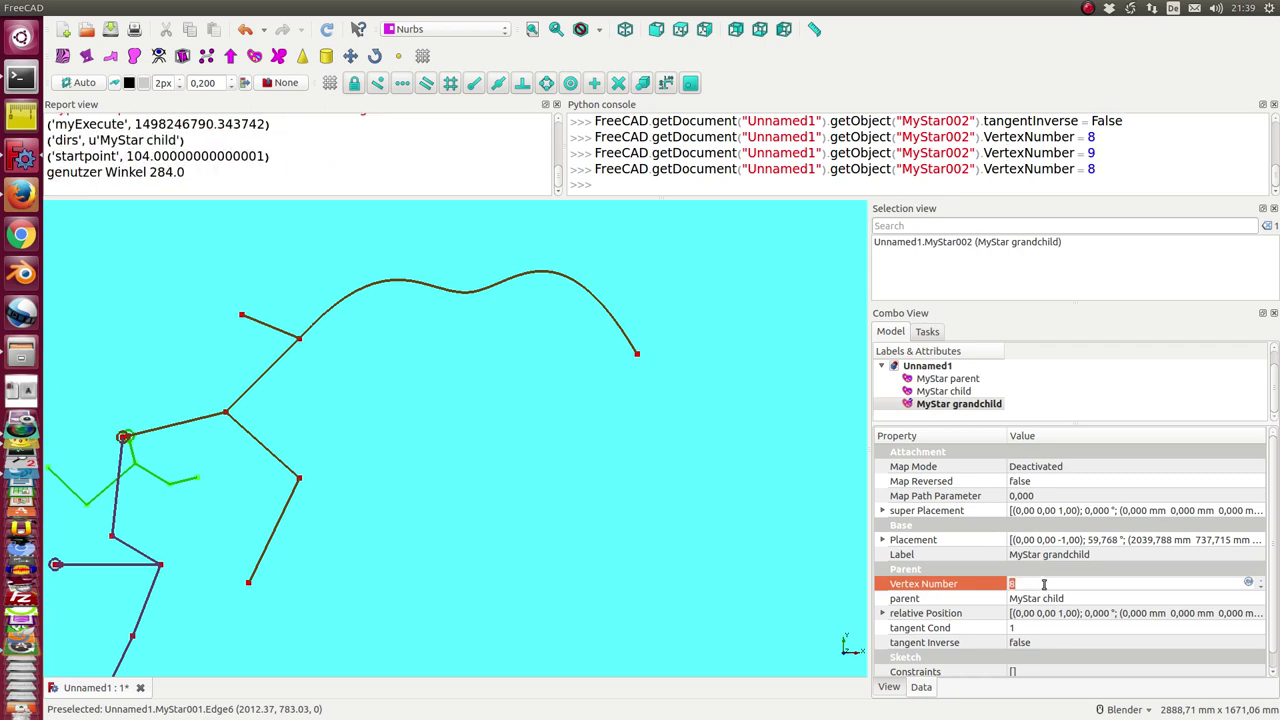
pyautogui.scroll(-2, 1044, 584)
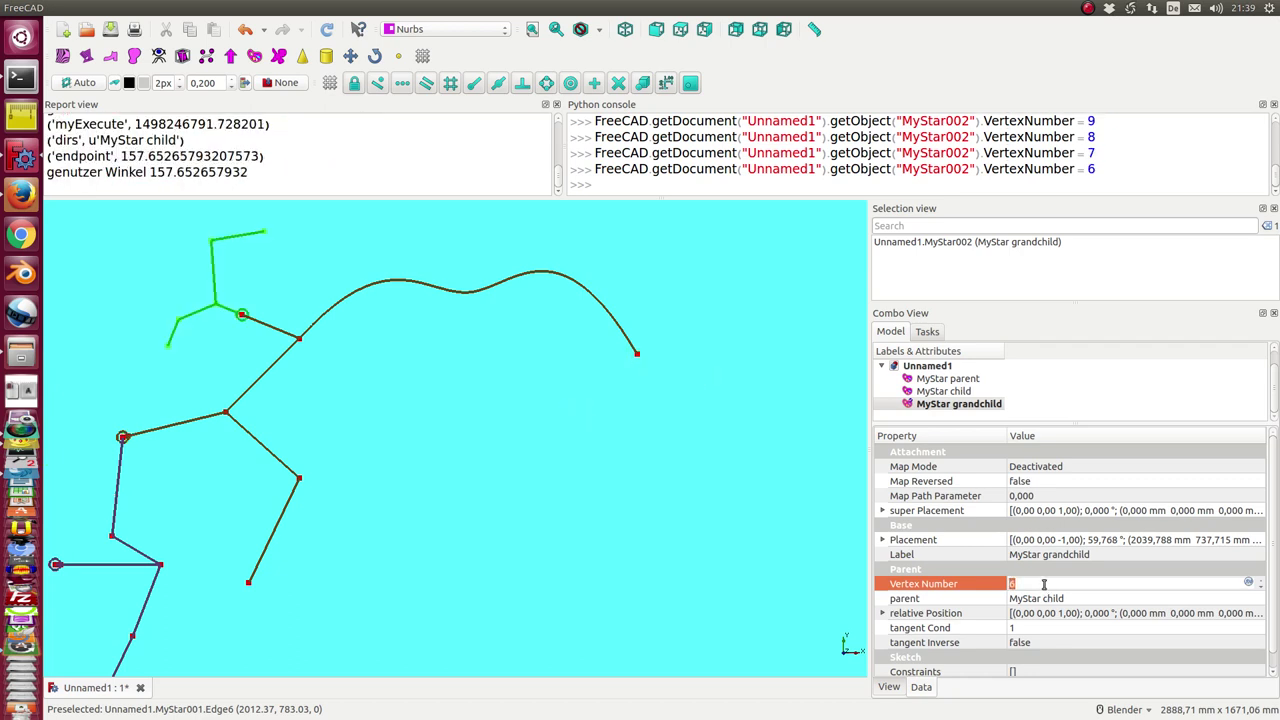
pyautogui.scroll(-1, 1044, 584)
pyautogui.scroll(-1, 1044, 584)
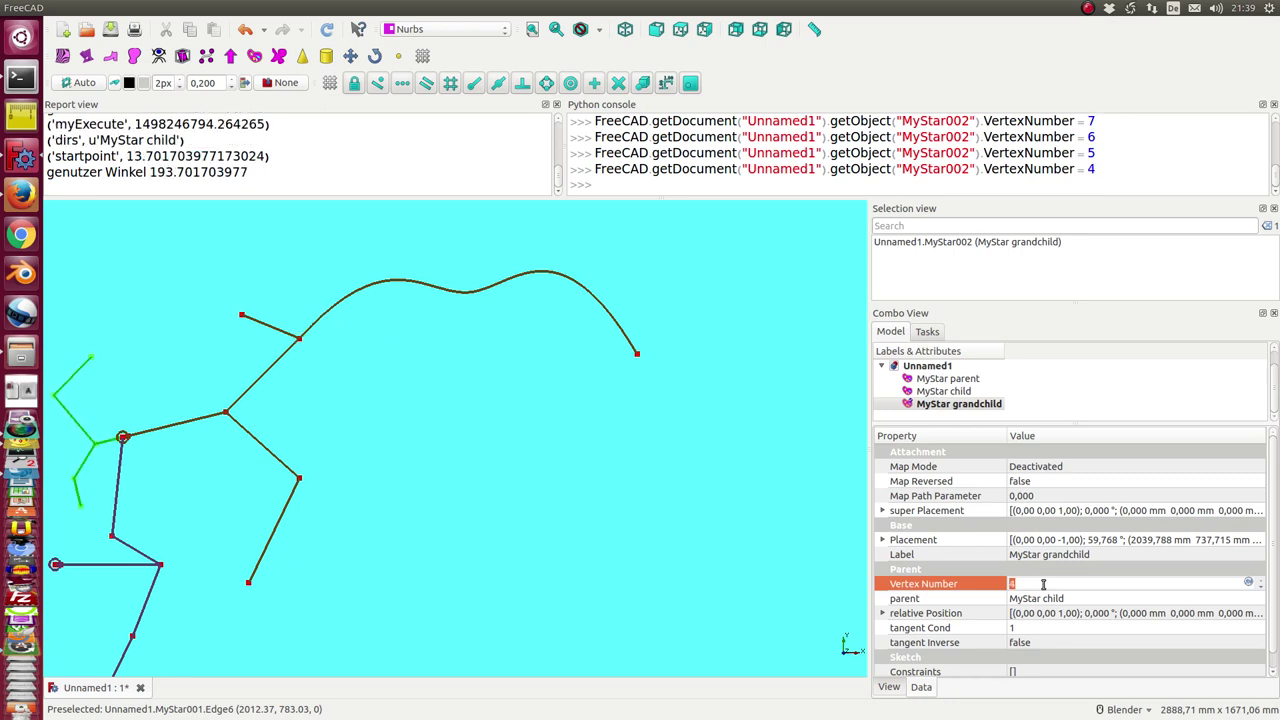
pyautogui.scroll(-1, 1043, 584)
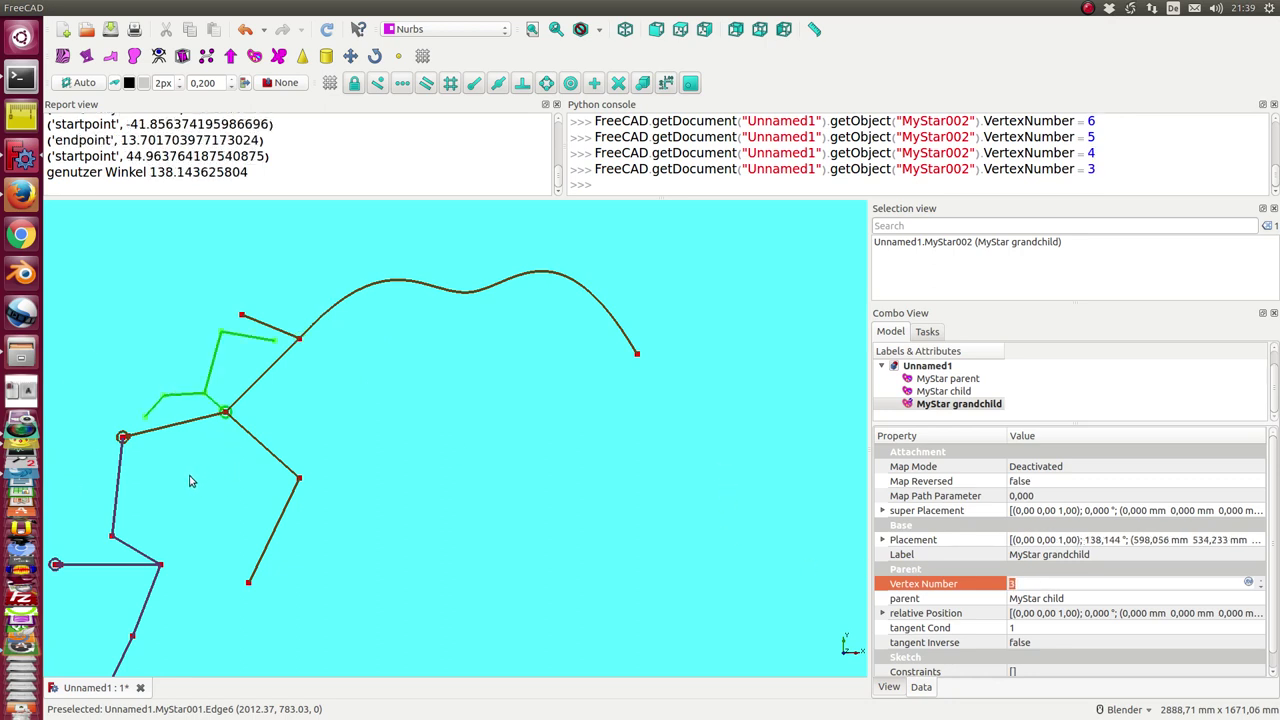
pyautogui.keyDown('shift'); pyautogui.moveTo(196, 476); pyautogui.dragTo(329, 443, button='middle'); pyautogui.keyUp('shift')
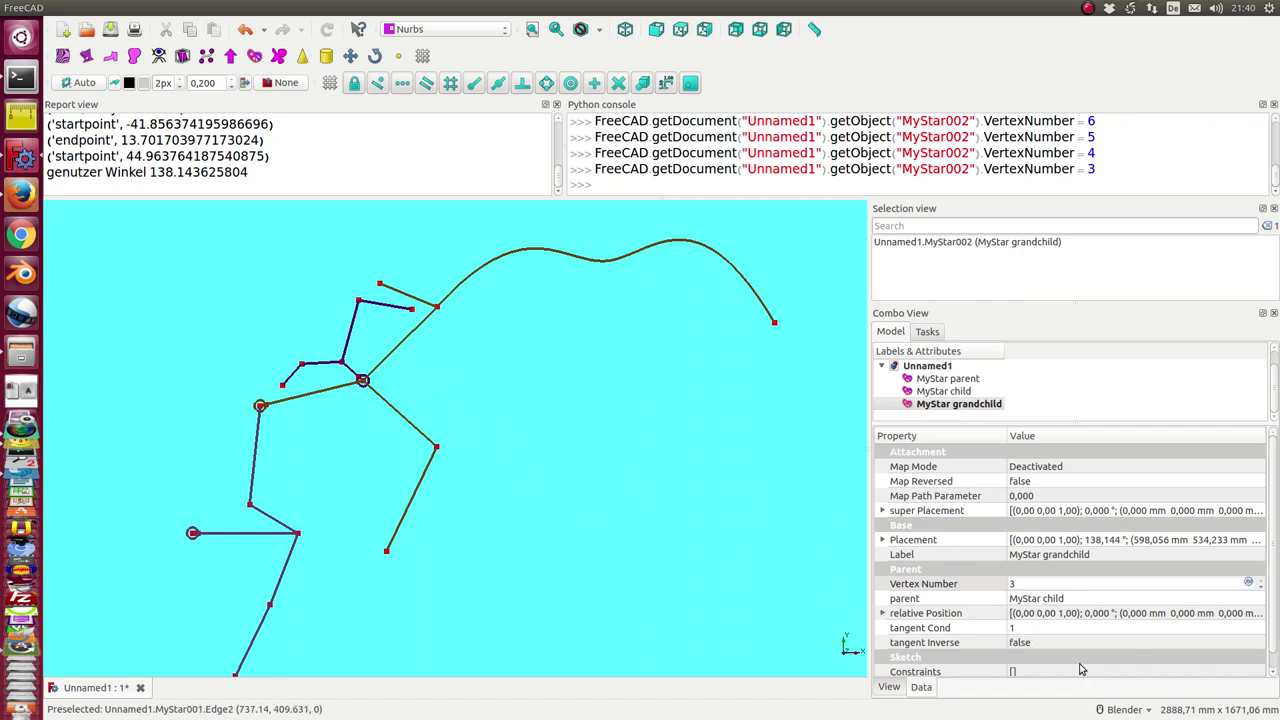
# Try different tangent Cond and tangent Inverse values on the grandchild star
pyautogui.click(1047, 628)
pyautogui.scroll(1, 1047, 628)
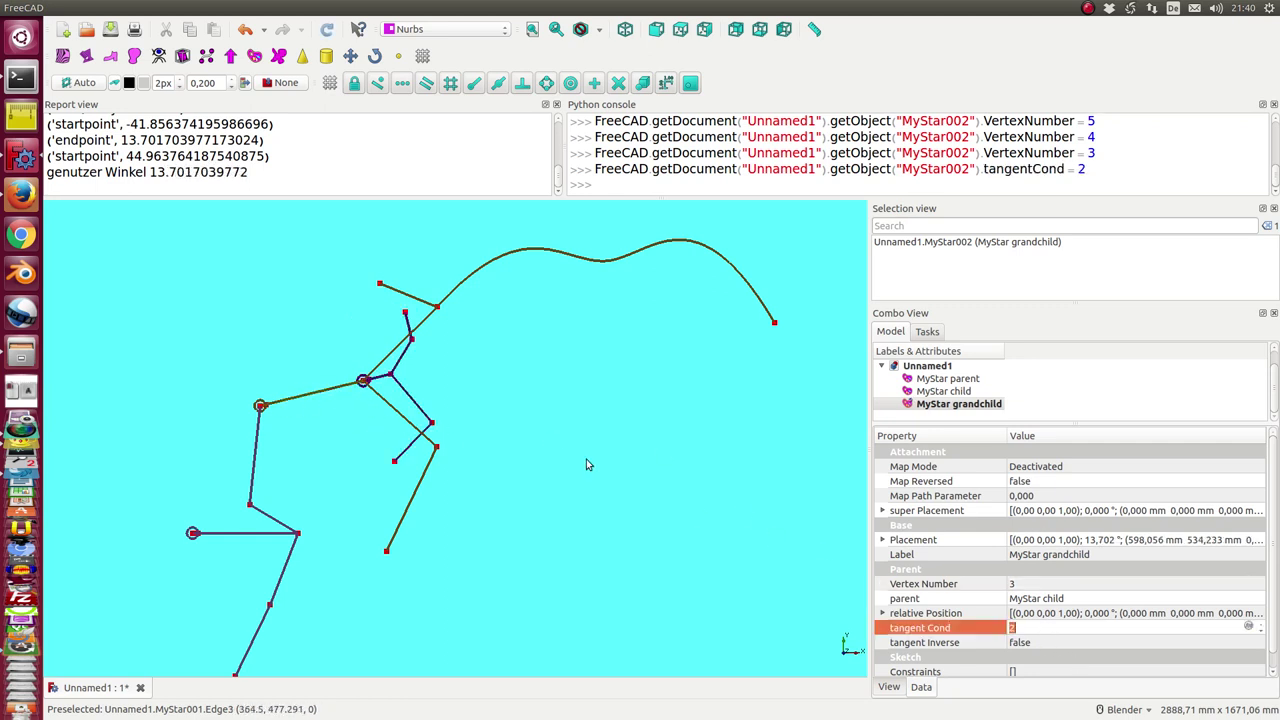
pyautogui.scroll(1, 1029, 628)
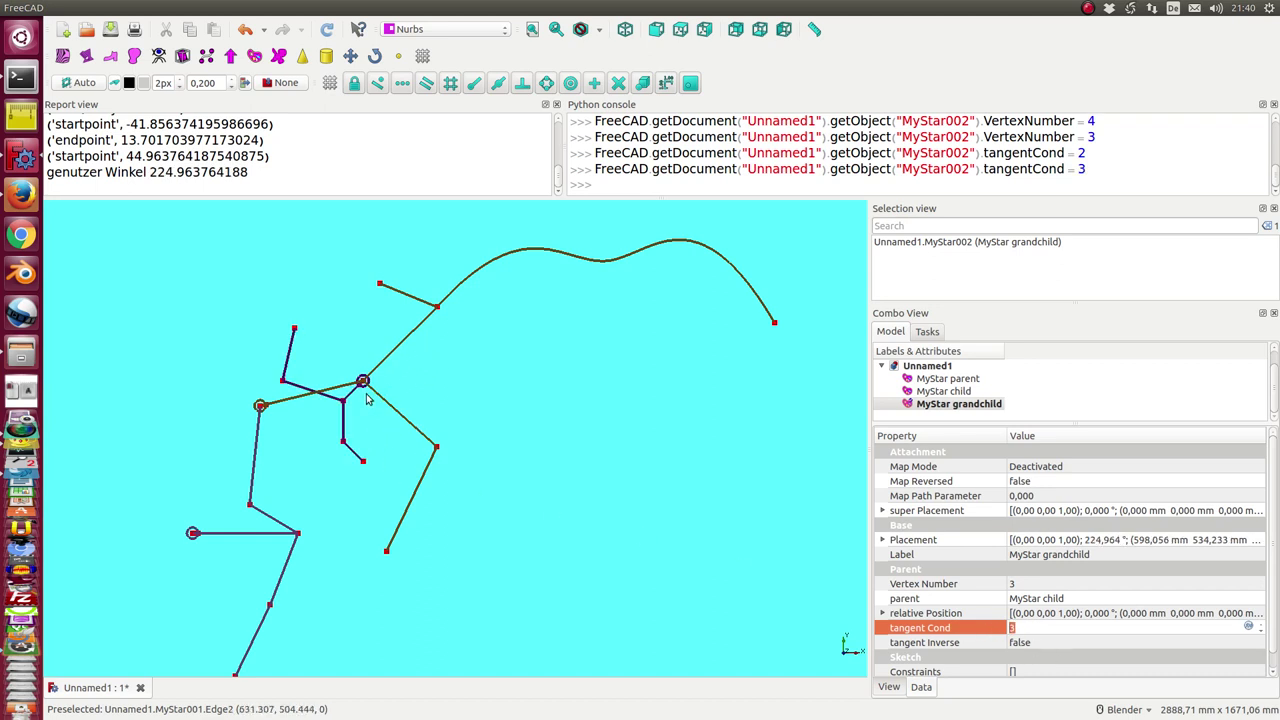
pyautogui.click(1084, 643)
pyautogui.scroll(-1, 1084, 643)
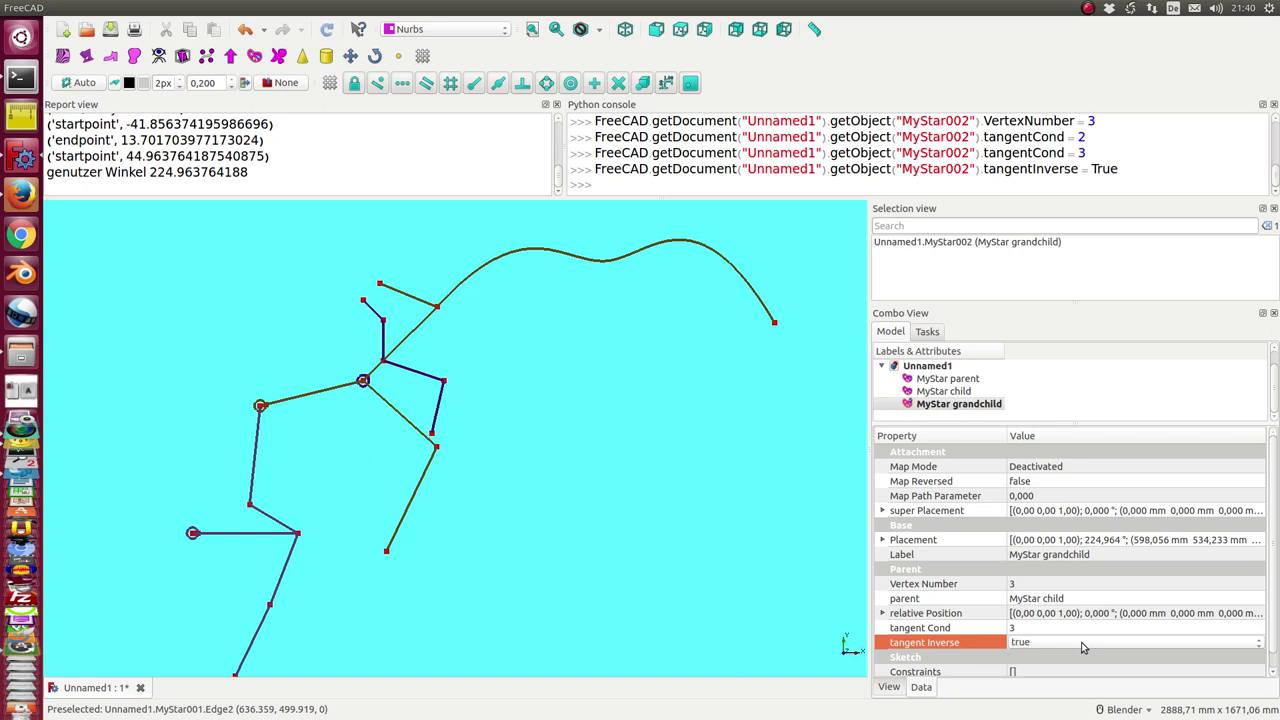
pyautogui.click(1078, 628)
pyautogui.scroll(-2, 1077, 629)
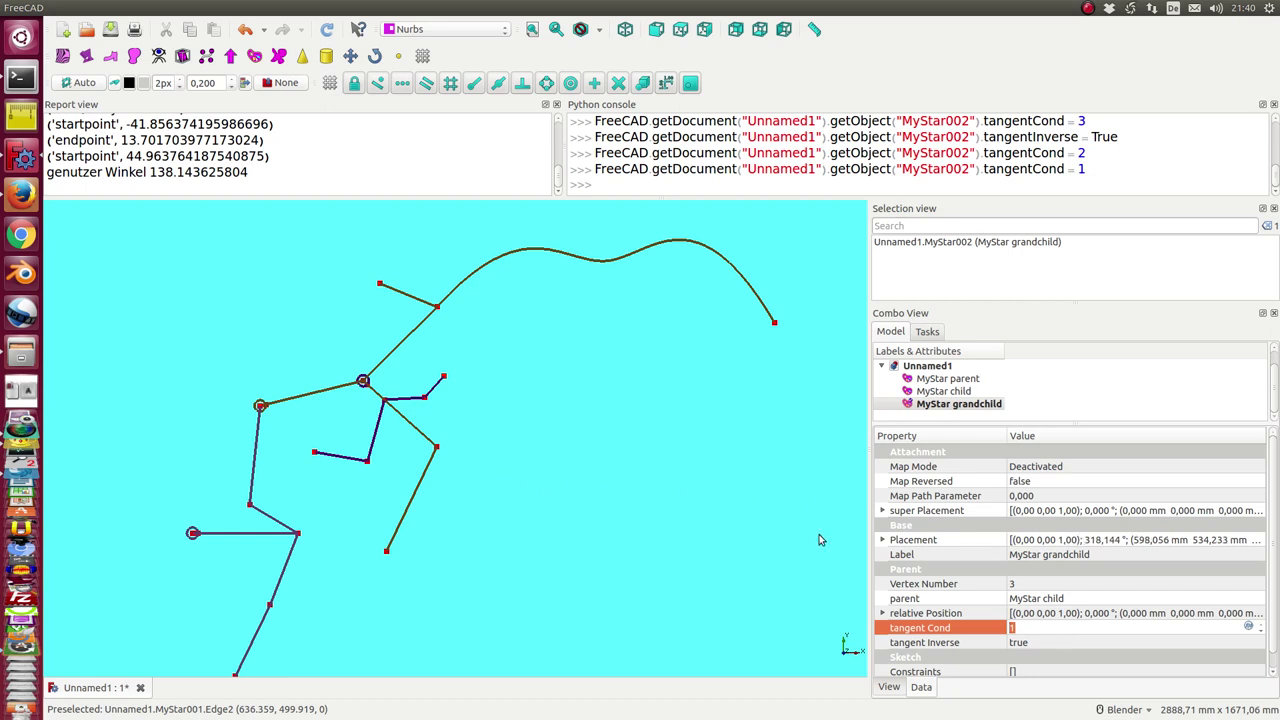
# Set Vertex Number to 6 with tangent Cond 1 and tangent Inverse false
pyautogui.click(1044, 585)
pyautogui.scroll(2, 1044, 587)
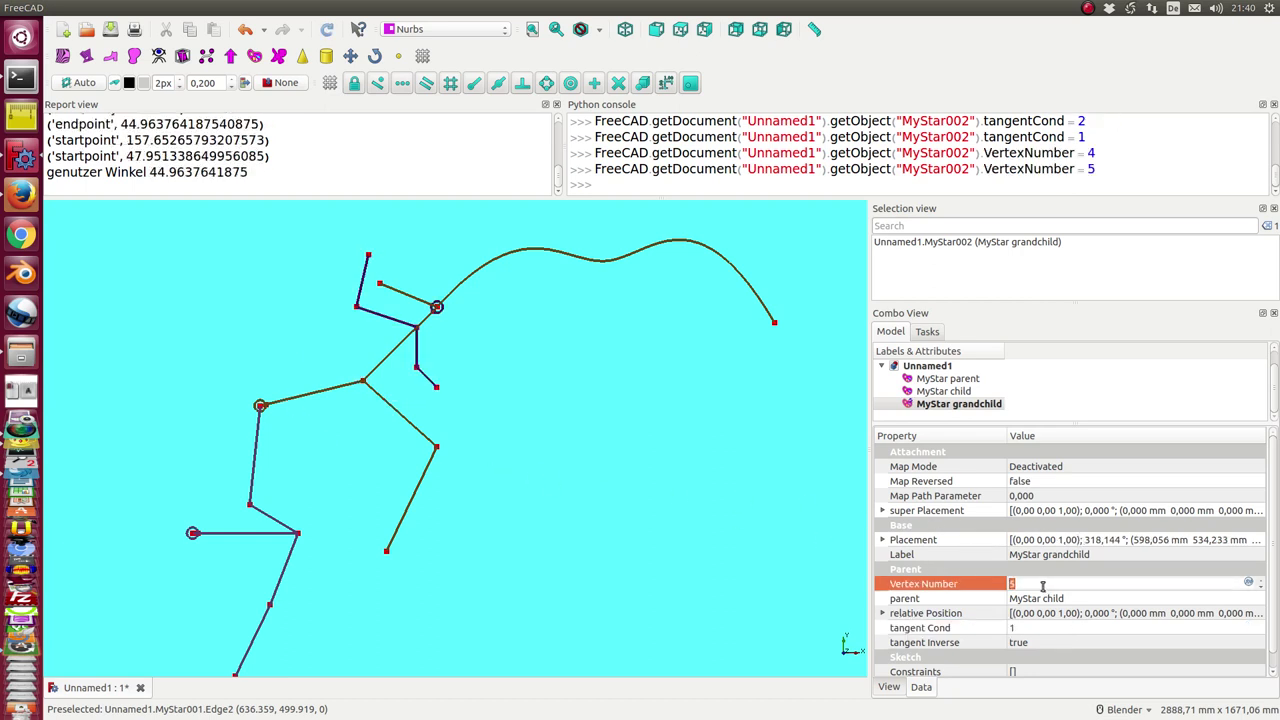
pyautogui.scroll(1, 1043, 587)
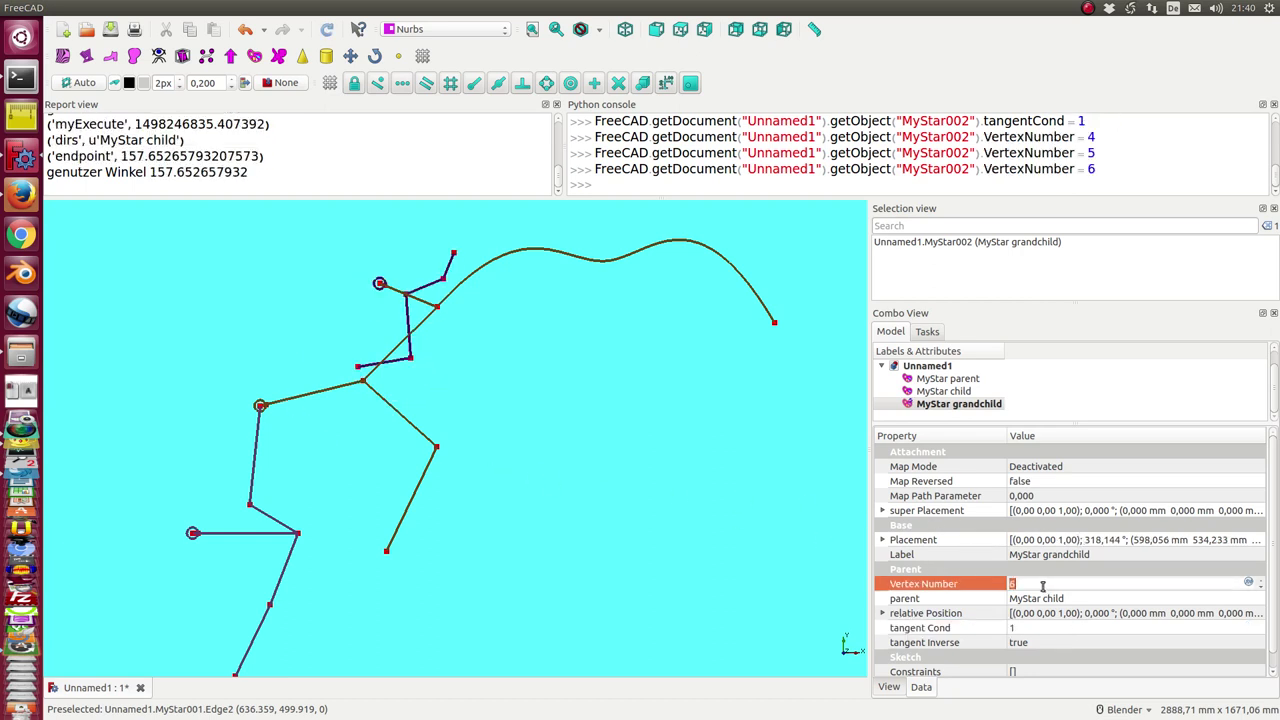
pyautogui.click(1051, 644)
pyautogui.scroll(1, 1051, 644)
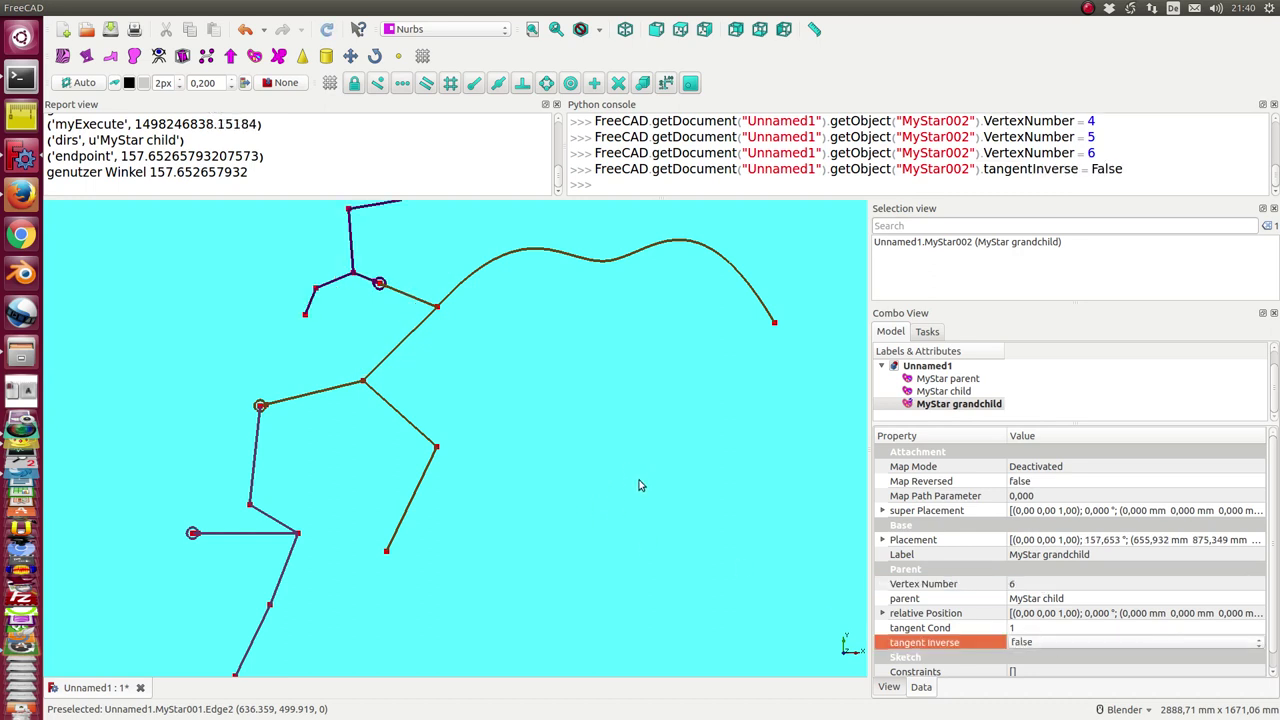
pyautogui.keyDown('shift'); pyautogui.moveTo(640, 489); pyautogui.dragTo(720, 623, button='middle'); pyautogui.keyUp('shift')
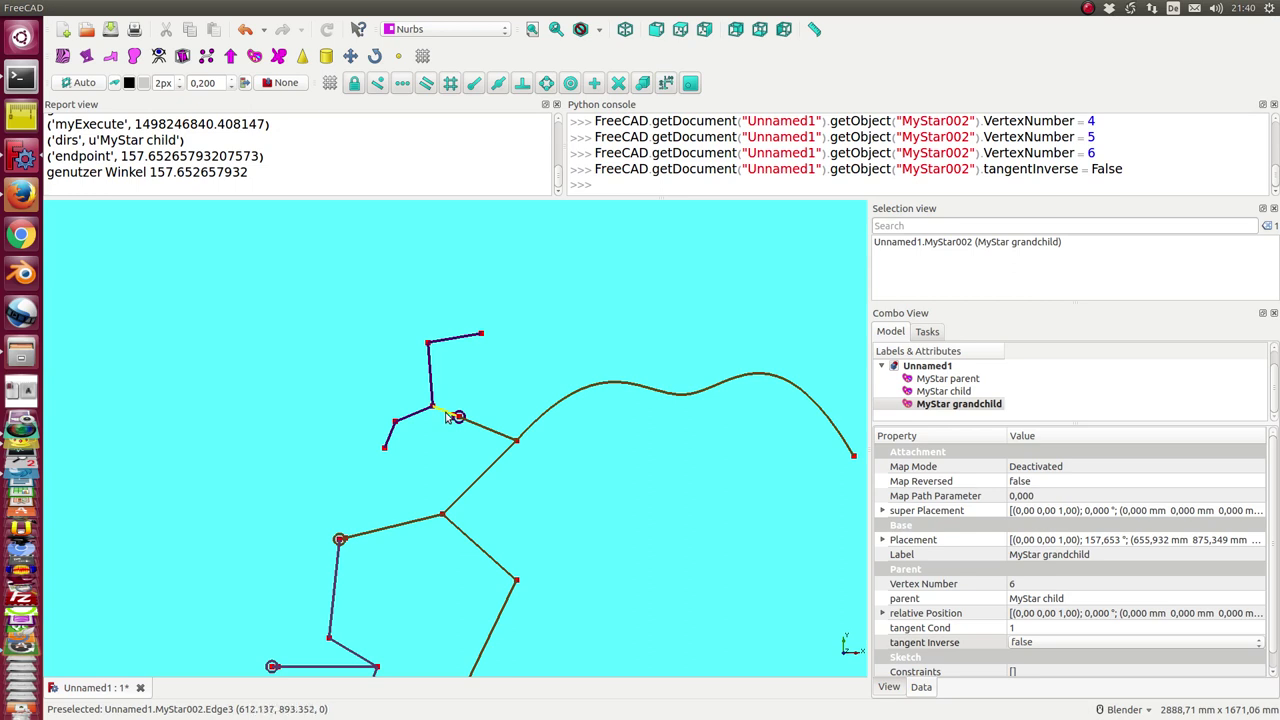
# Reshape the grandchild sketch's lines by dragging their vertices, and delete horizontal Edge1
pyautogui.doubleClick(948, 404)
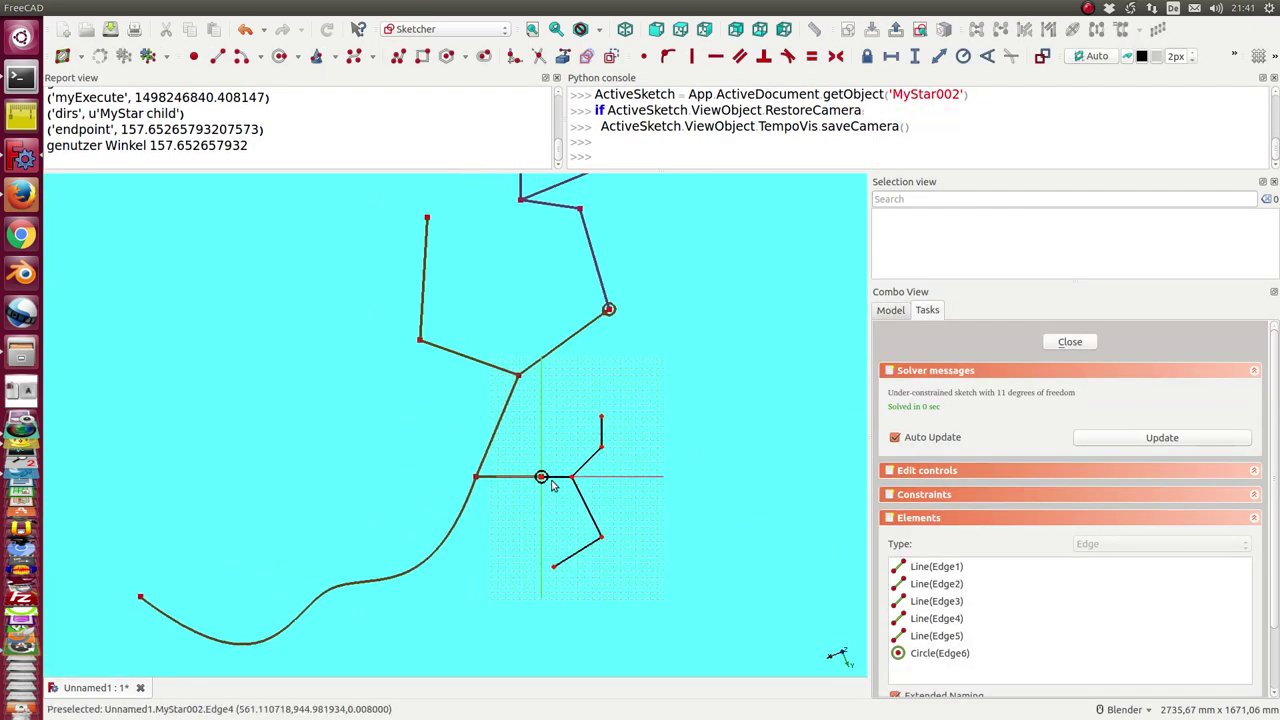
pyautogui.moveTo(572, 477); pyautogui.dragTo(768, 481)
pyautogui.moveTo(601, 446); pyautogui.dragTo(677, 379)
pyautogui.moveTo(602, 418); pyautogui.dragTo(594, 349)
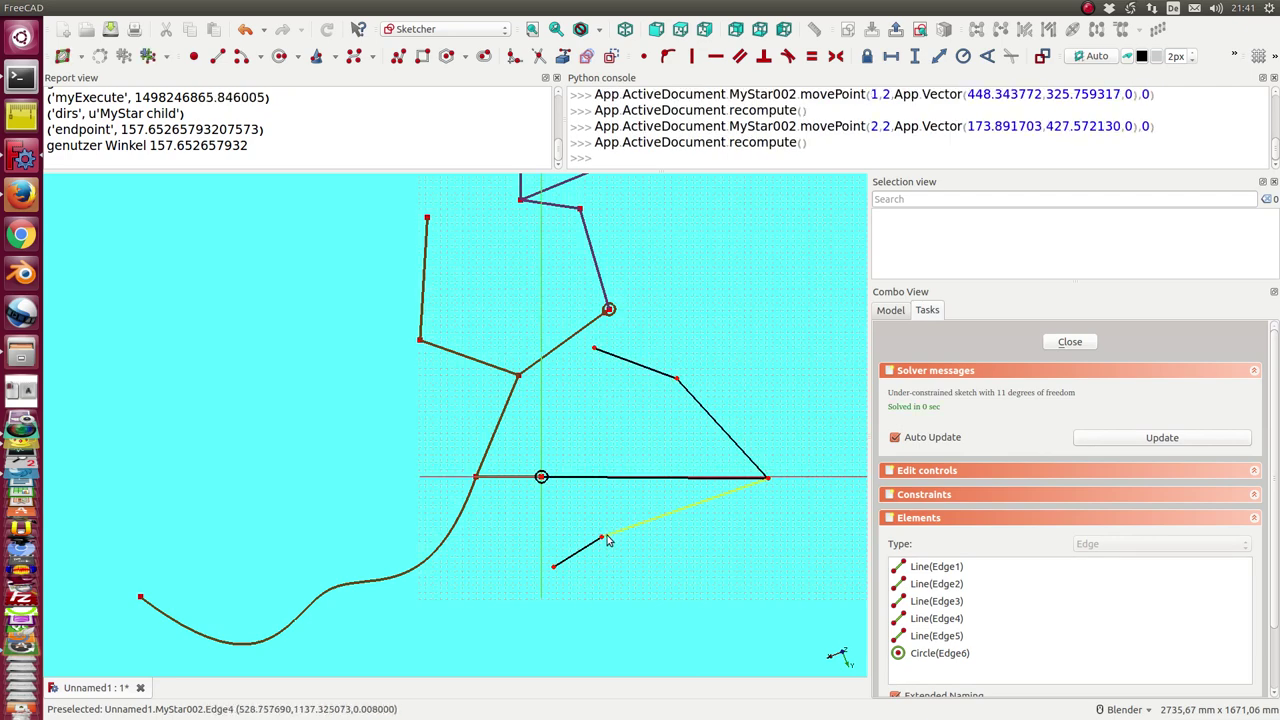
pyautogui.moveTo(603, 541); pyautogui.dragTo(707, 604)
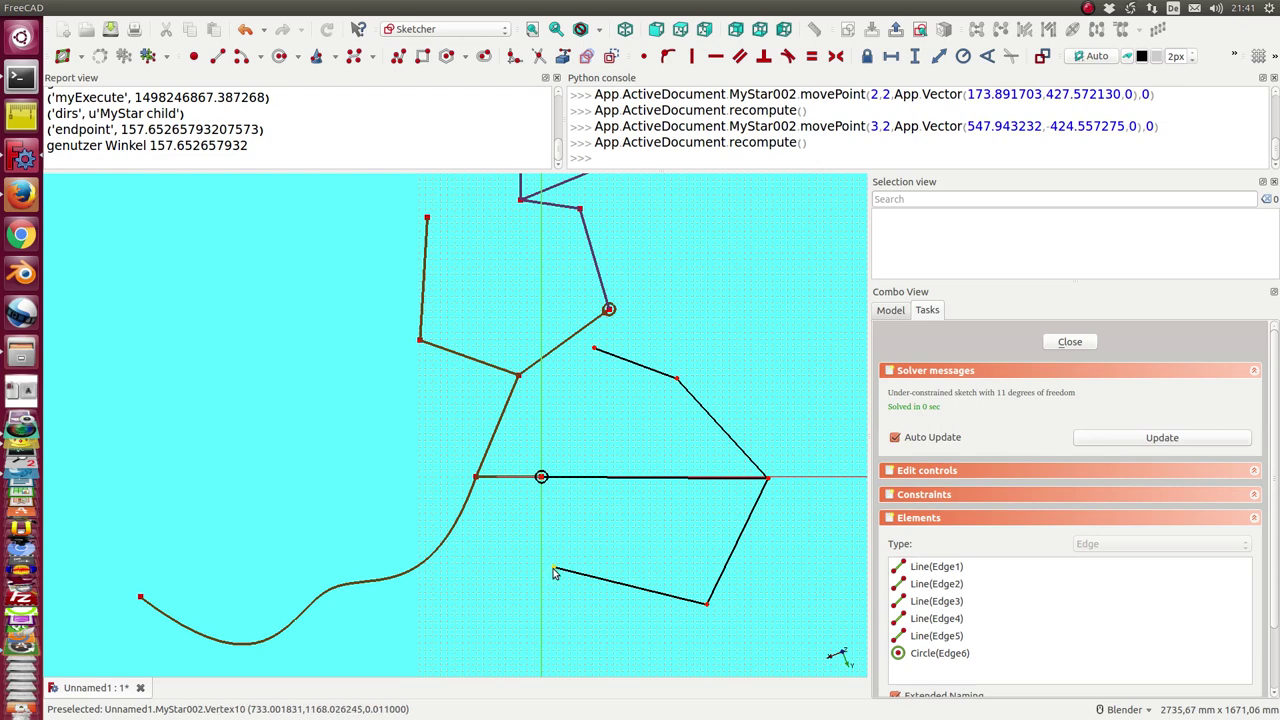
pyautogui.moveTo(555, 573); pyautogui.dragTo(570, 651)
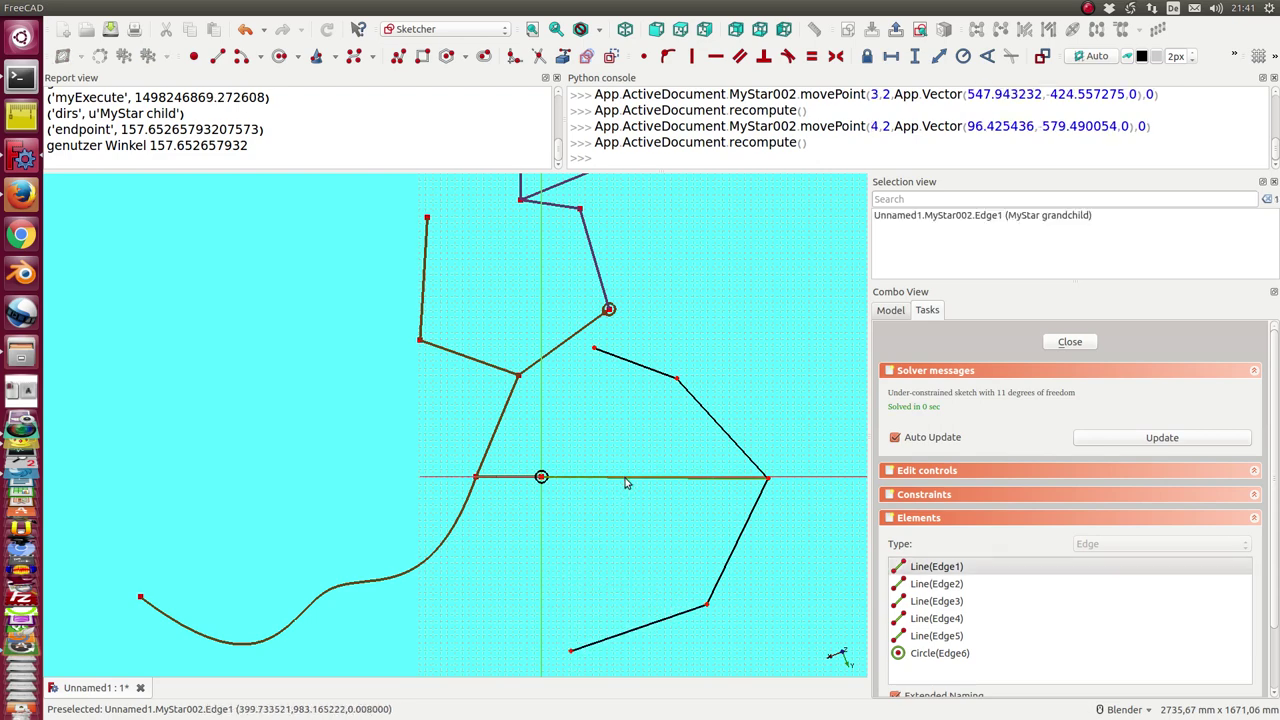
pyautogui.press('Delete')
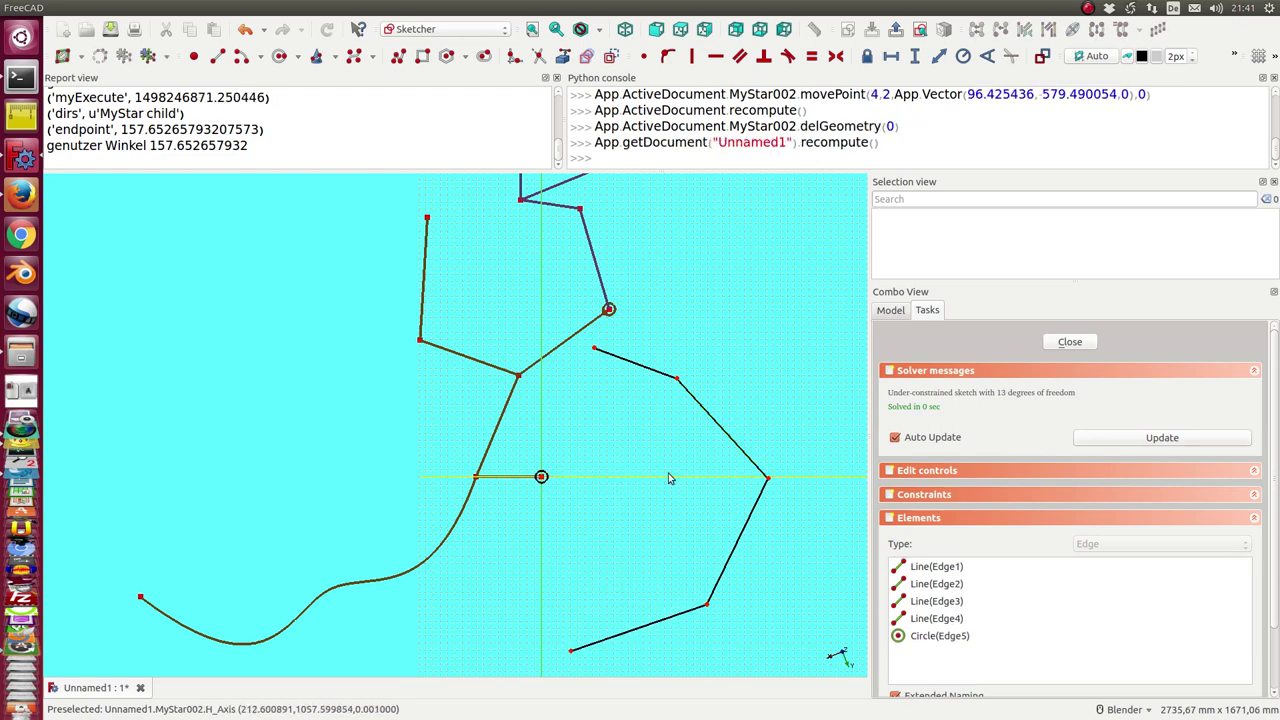
# Draw a seven-point B-spline from the sketch centre down to the star's lower vertex
pyautogui.click(354, 58)
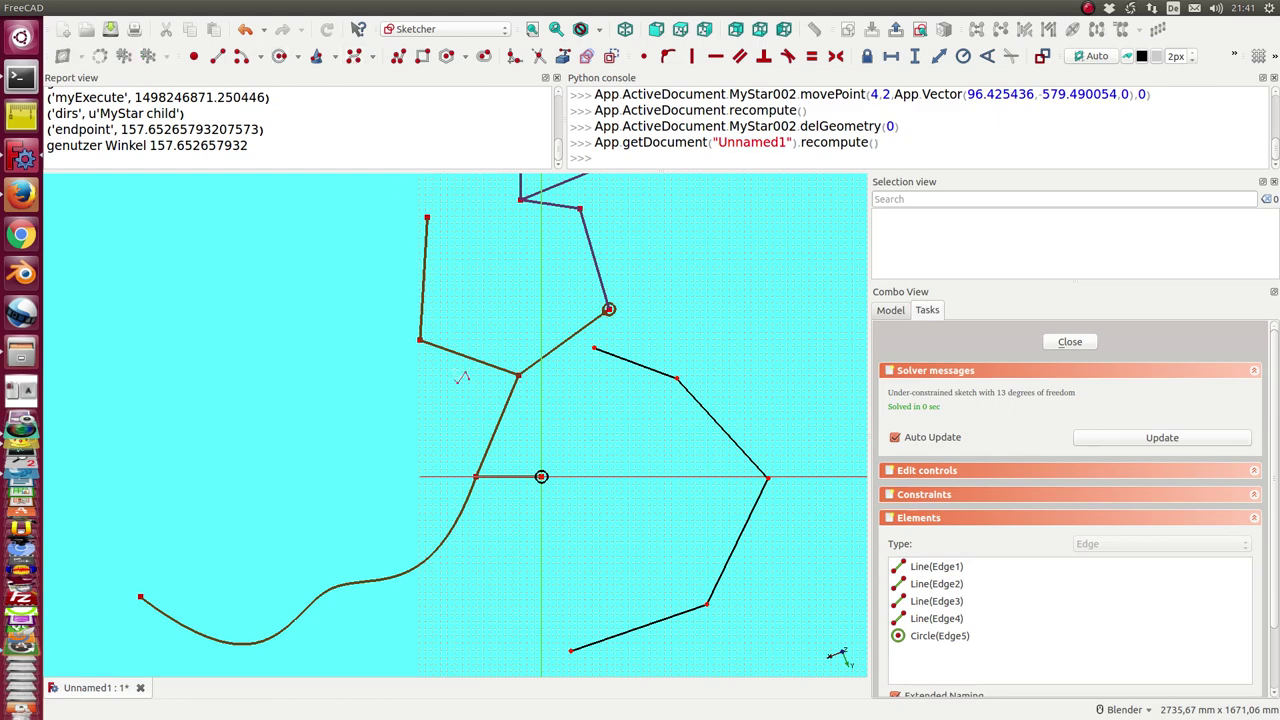
pyautogui.click(541, 477)
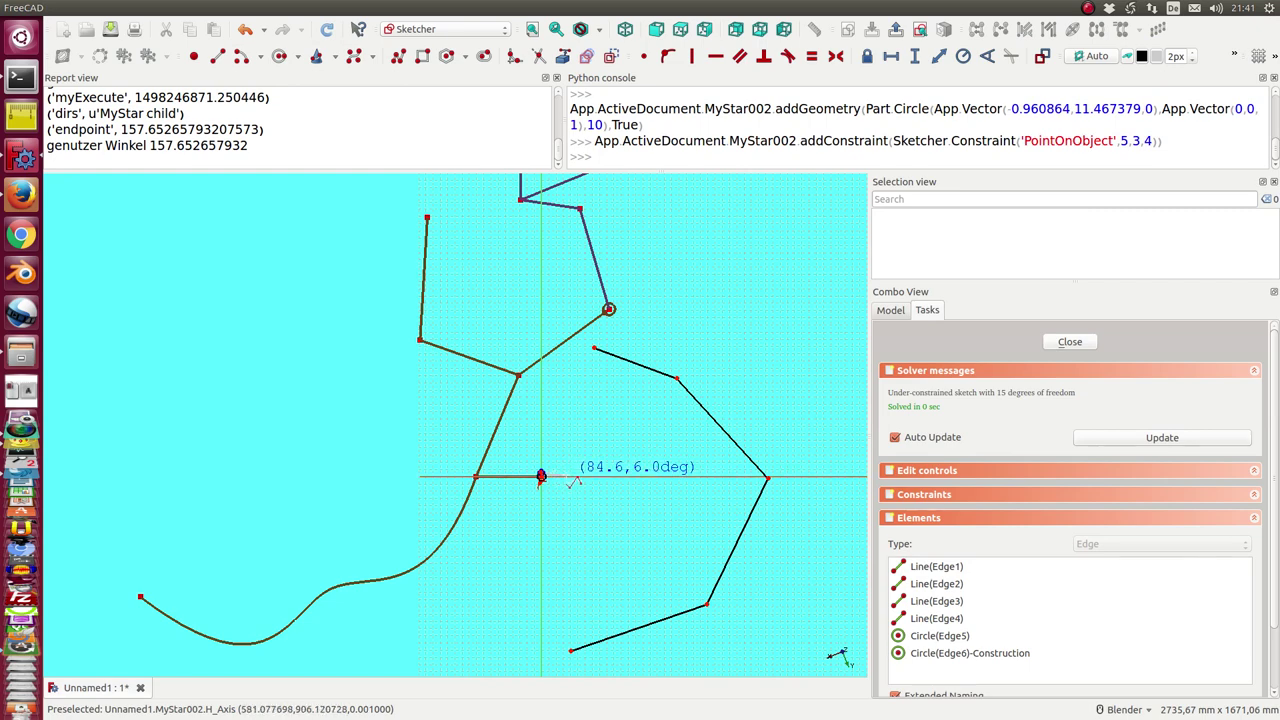
pyautogui.click(566, 475)
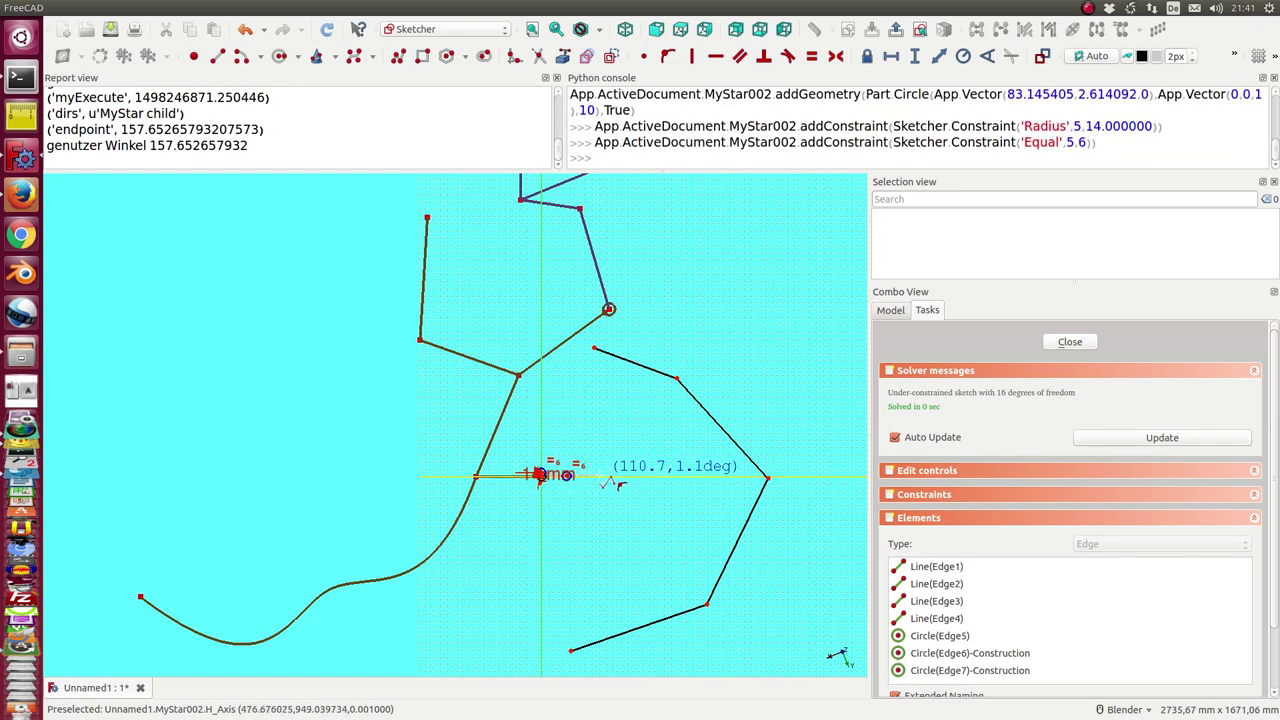
pyautogui.click(600, 477)
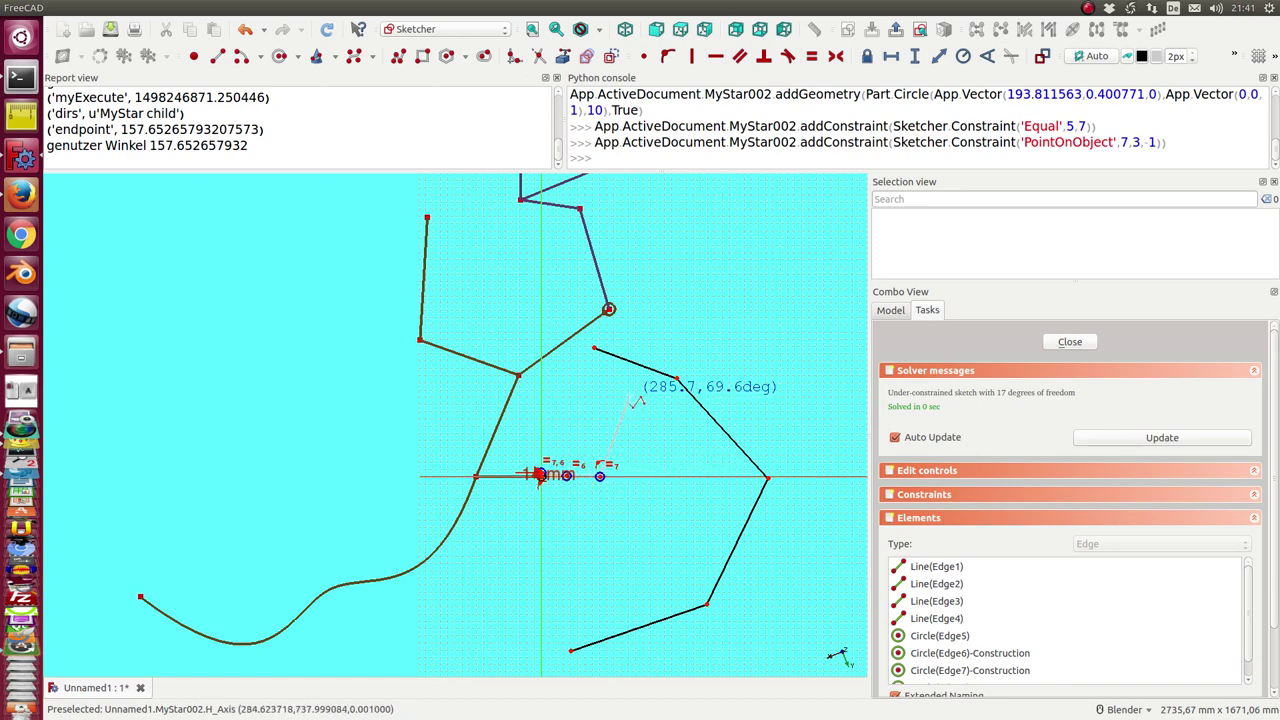
pyautogui.click(629, 396)
pyautogui.click(617, 525)
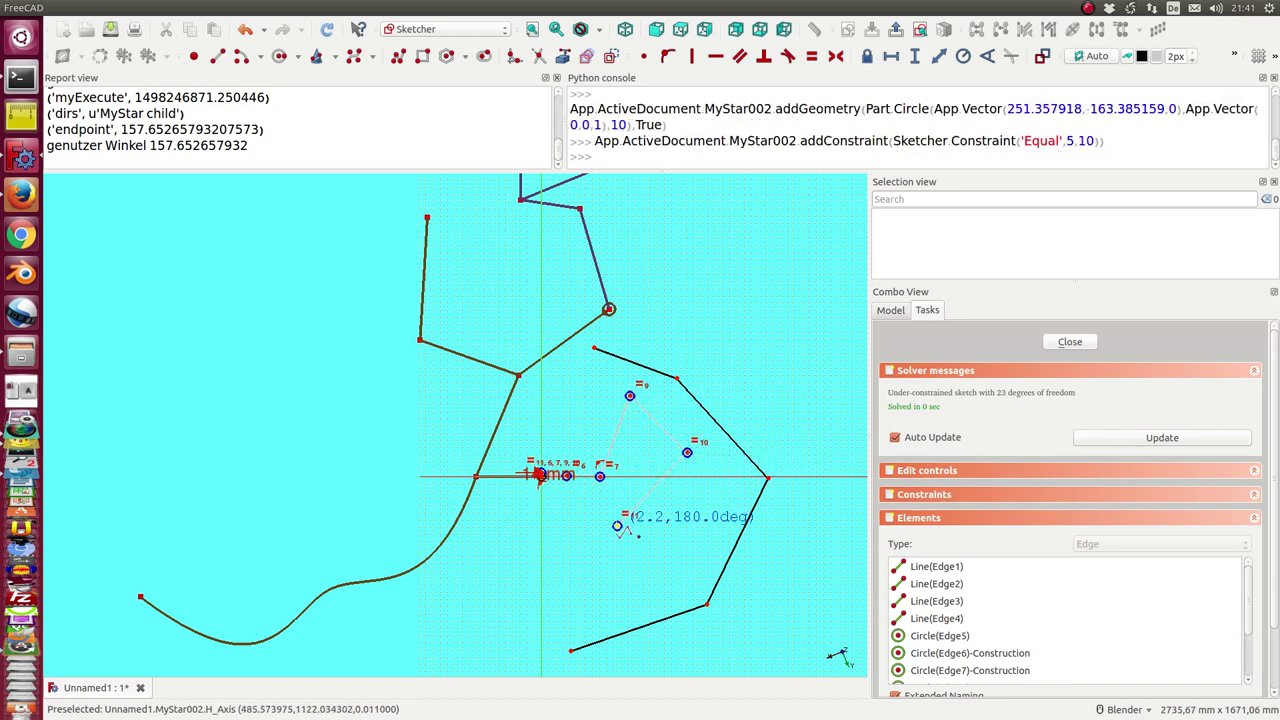
pyautogui.click(631, 581)
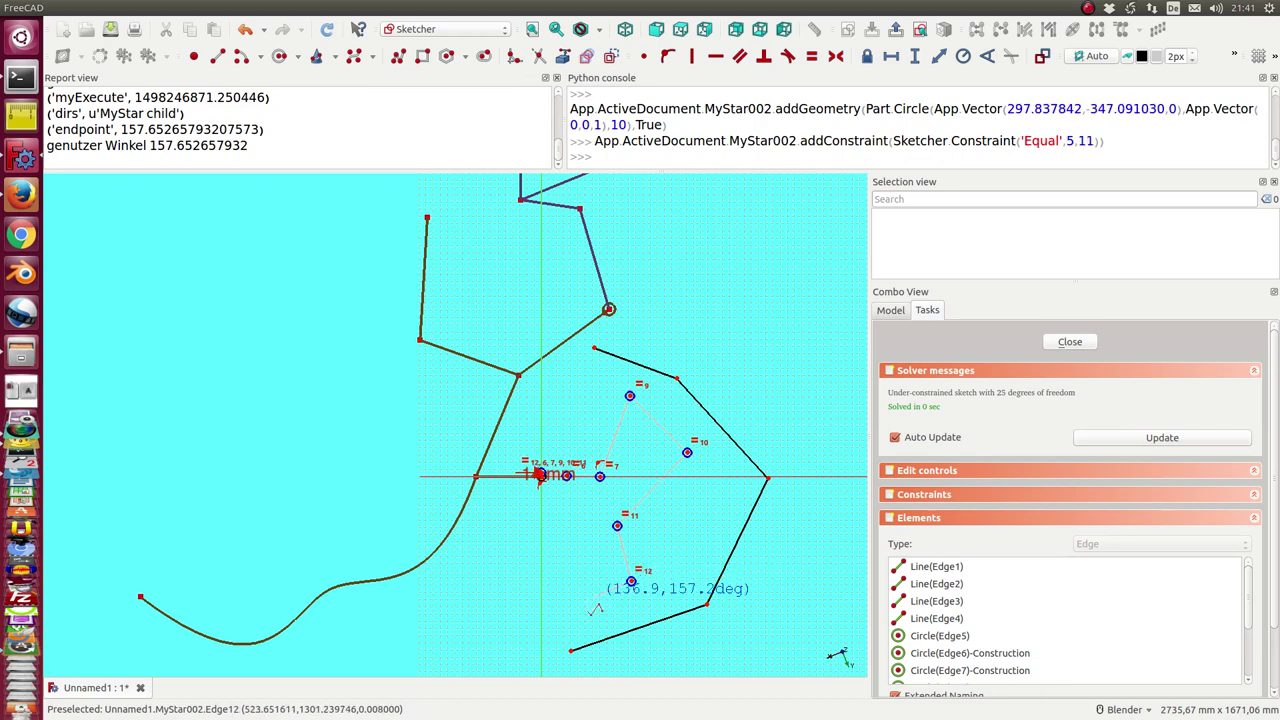
pyautogui.click(571, 652)
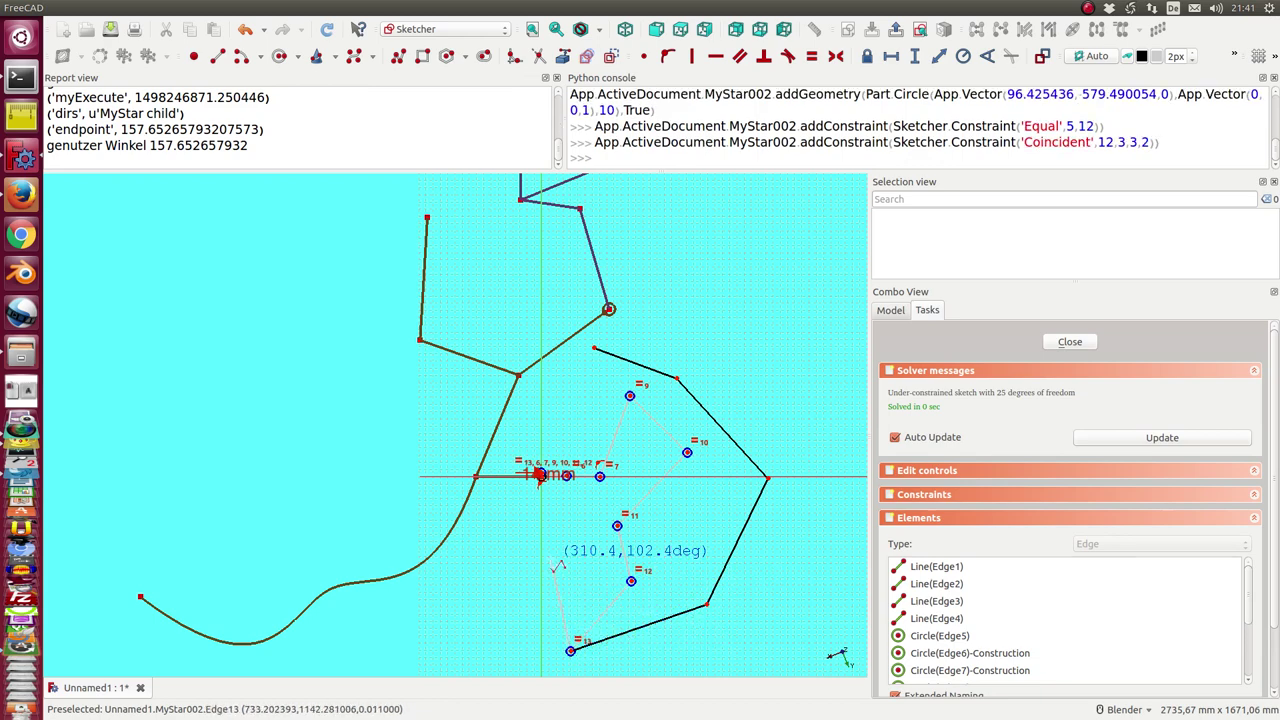
pyautogui.press('F1')
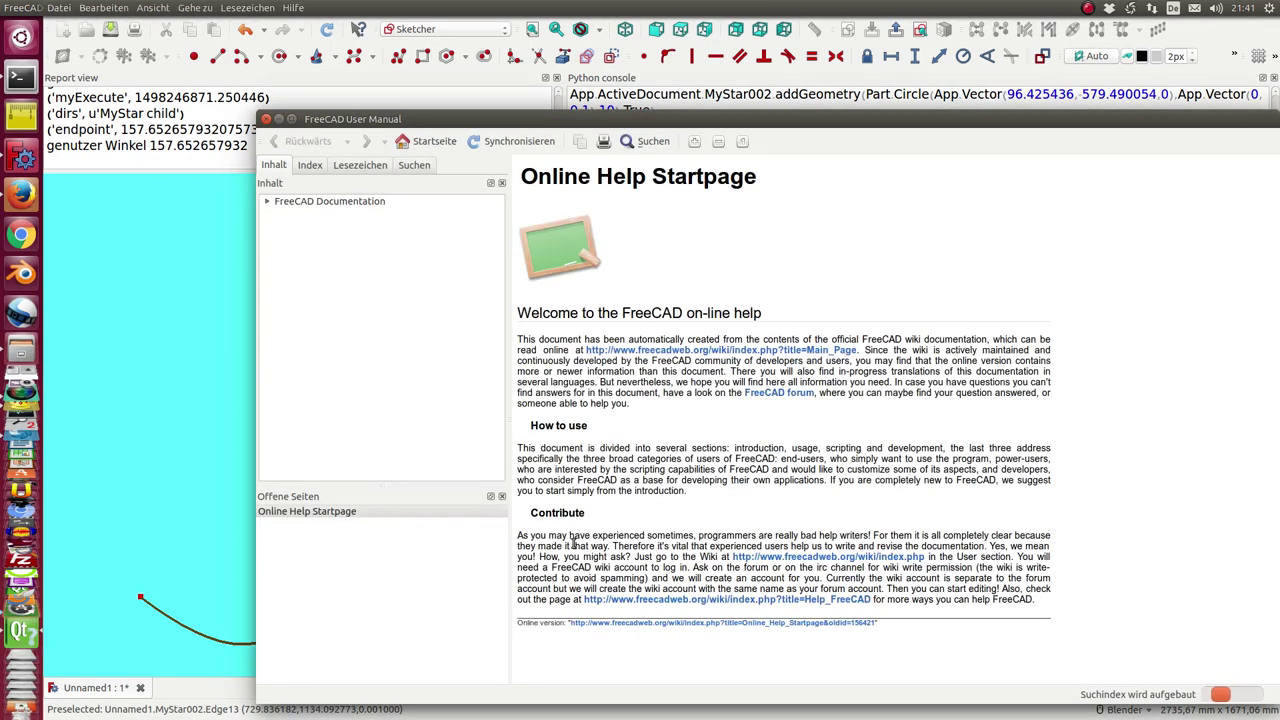
pyautogui.click(265, 119)
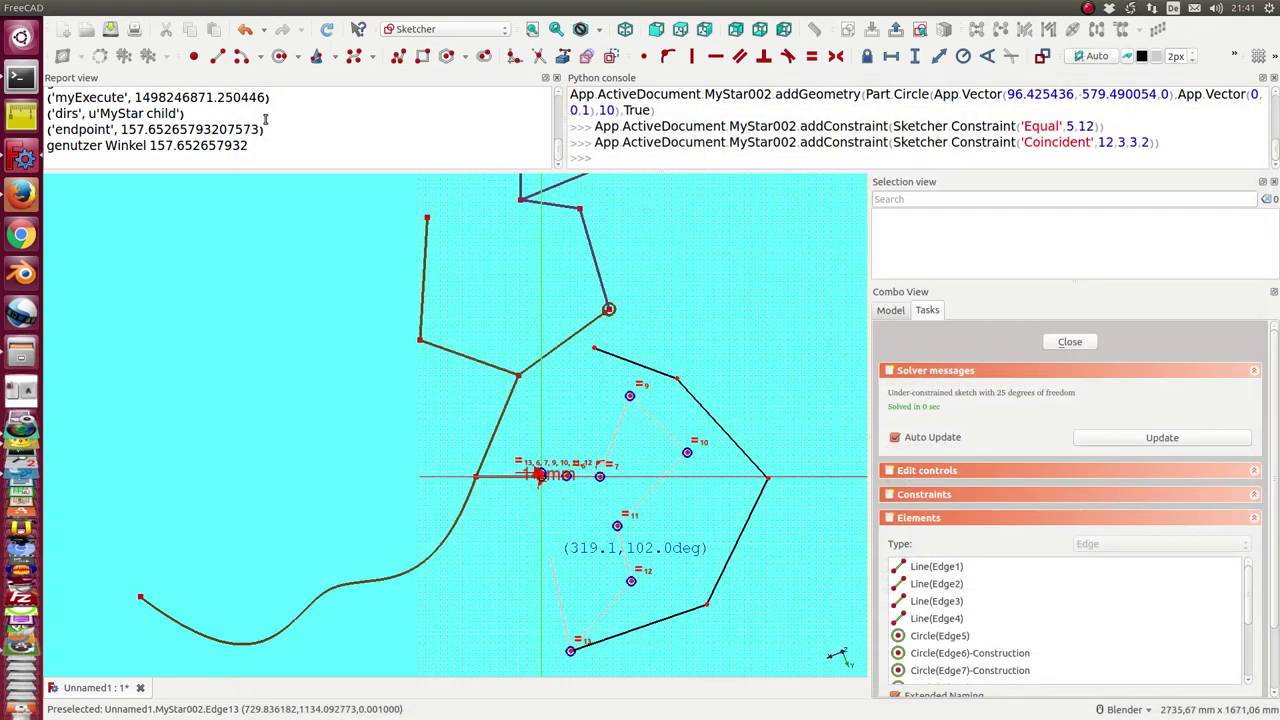
pyautogui.press('Escape')
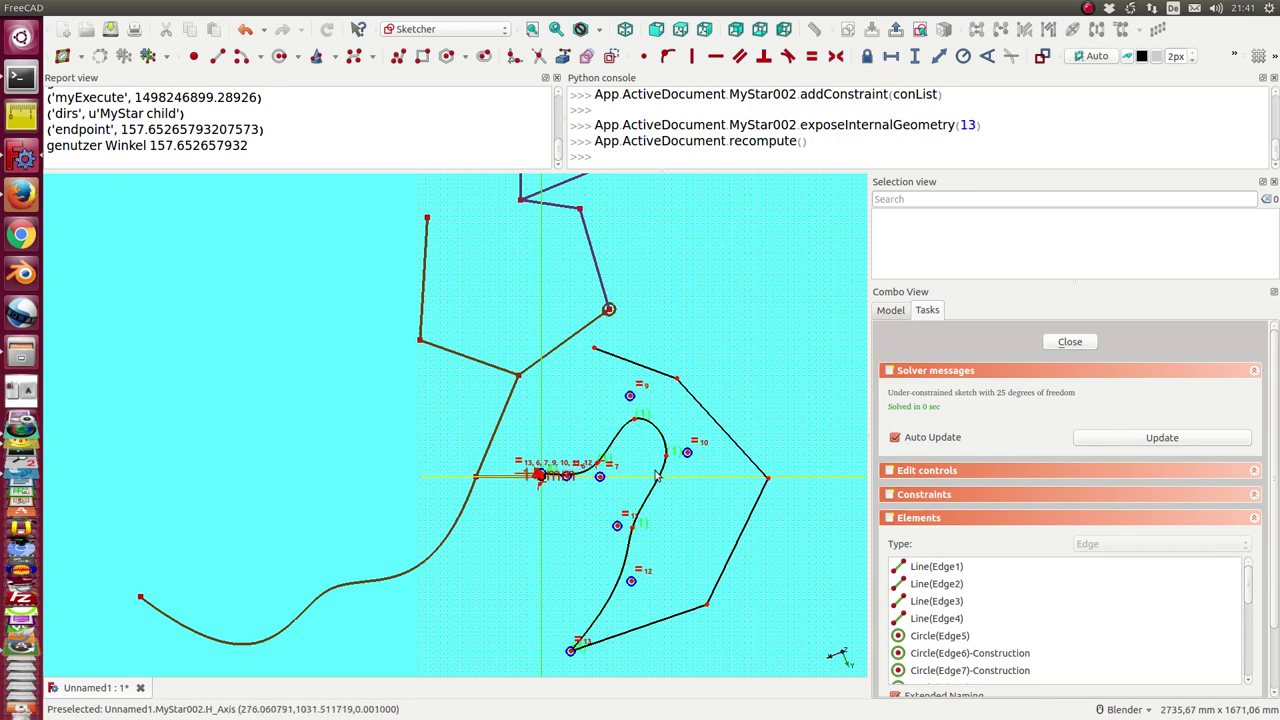
# Close the grandchild sketch, zoom in on the junction, and select MyStar grandchild
pyautogui.click(1068, 343)
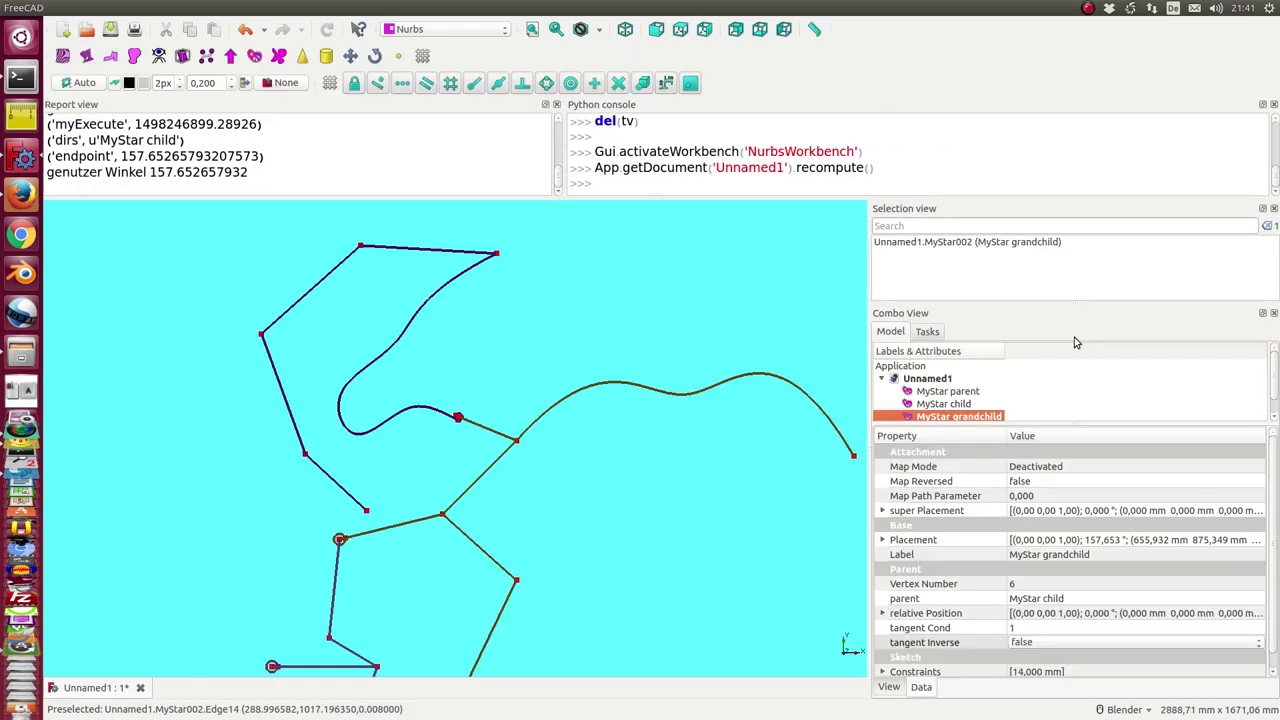
pyautogui.scroll(-2, 470, 435)
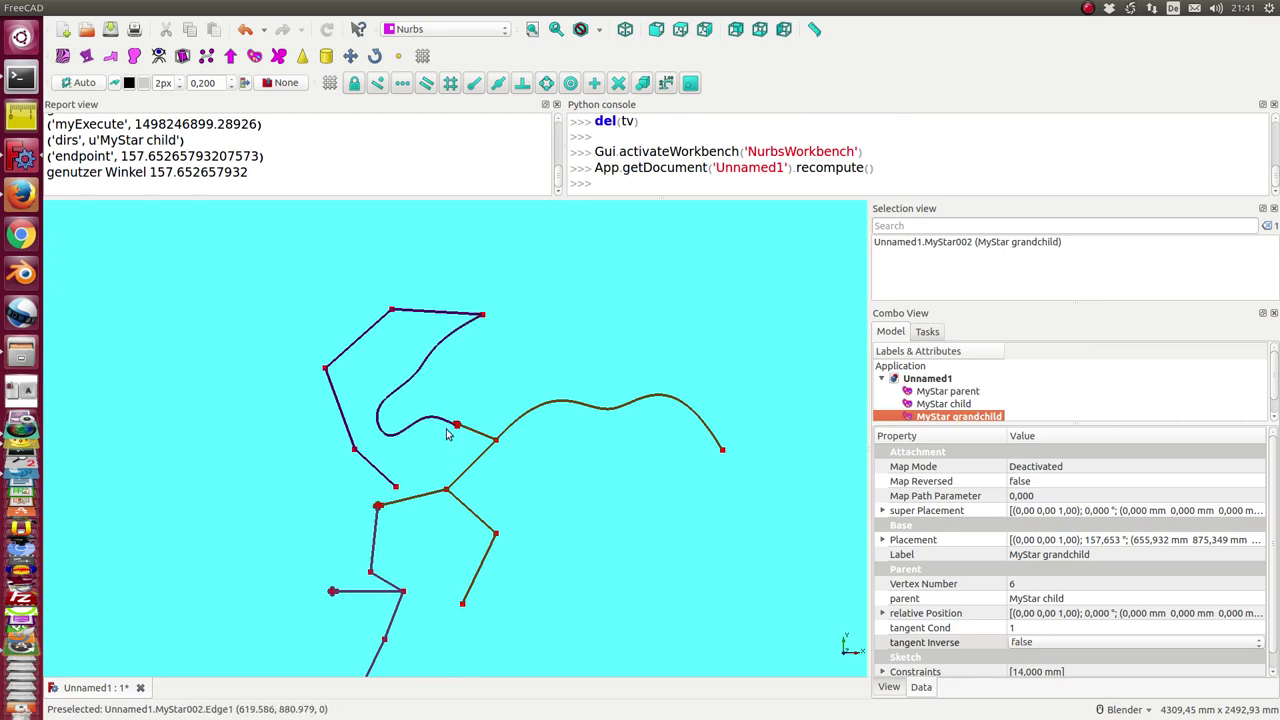
pyautogui.scroll(2, 441, 442)
pyautogui.scroll(3, 430, 445)
pyautogui.scroll(3, 446, 420)
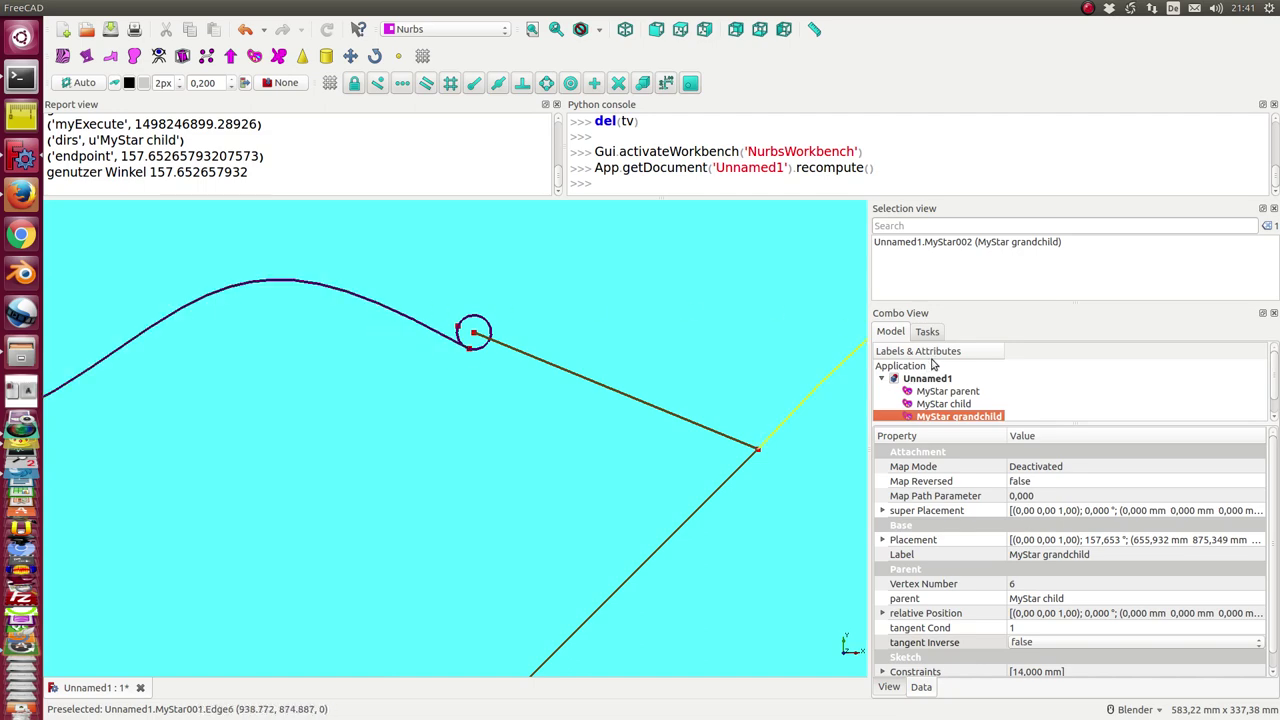
pyautogui.click(942, 415)
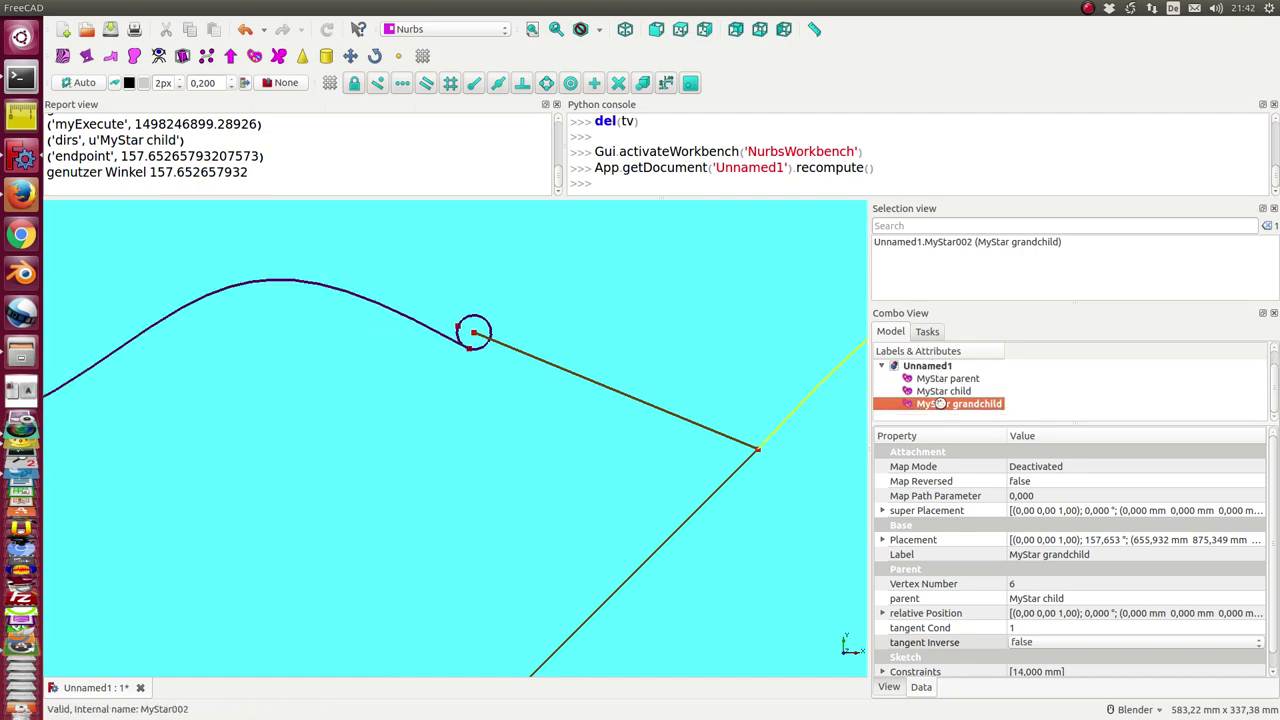
# In the grandchild sketch, constrain B-spline pole 6 onto the horizontal axis with Point-on-Object
pyautogui.doubleClick(942, 405)
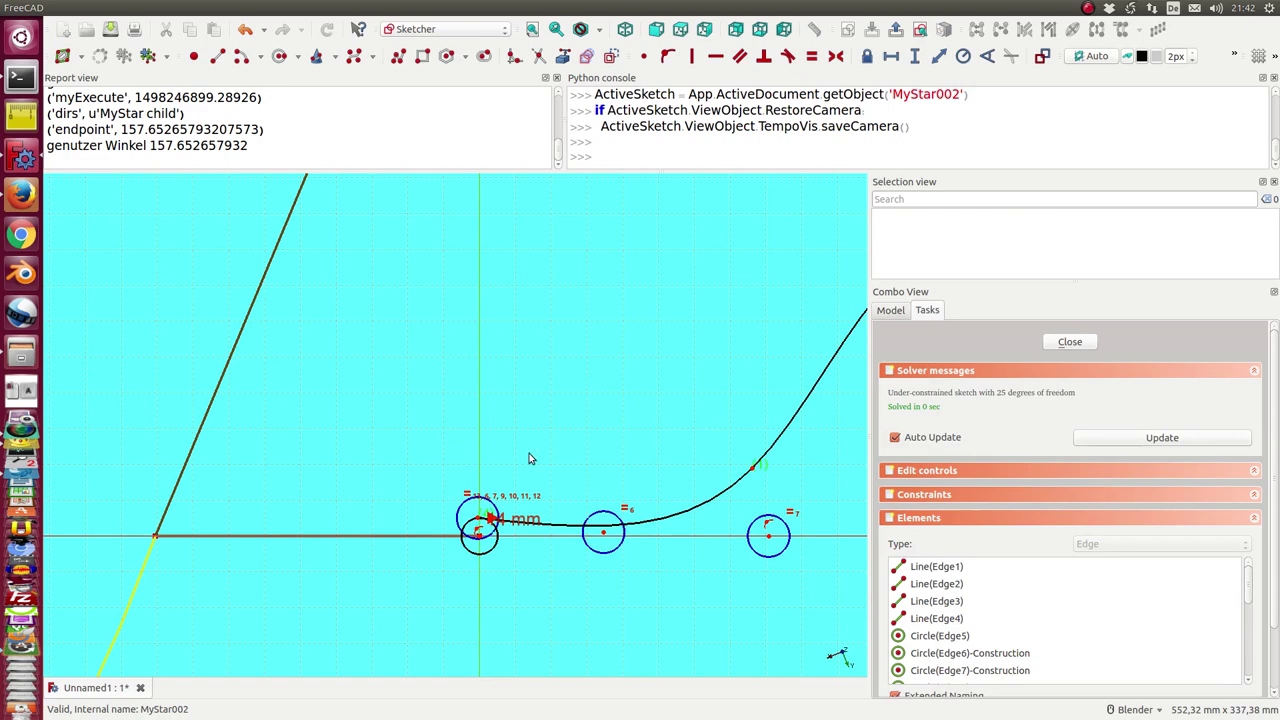
pyautogui.moveTo(603, 532); pyautogui.dragTo(613, 514)
pyautogui.click(613, 514)
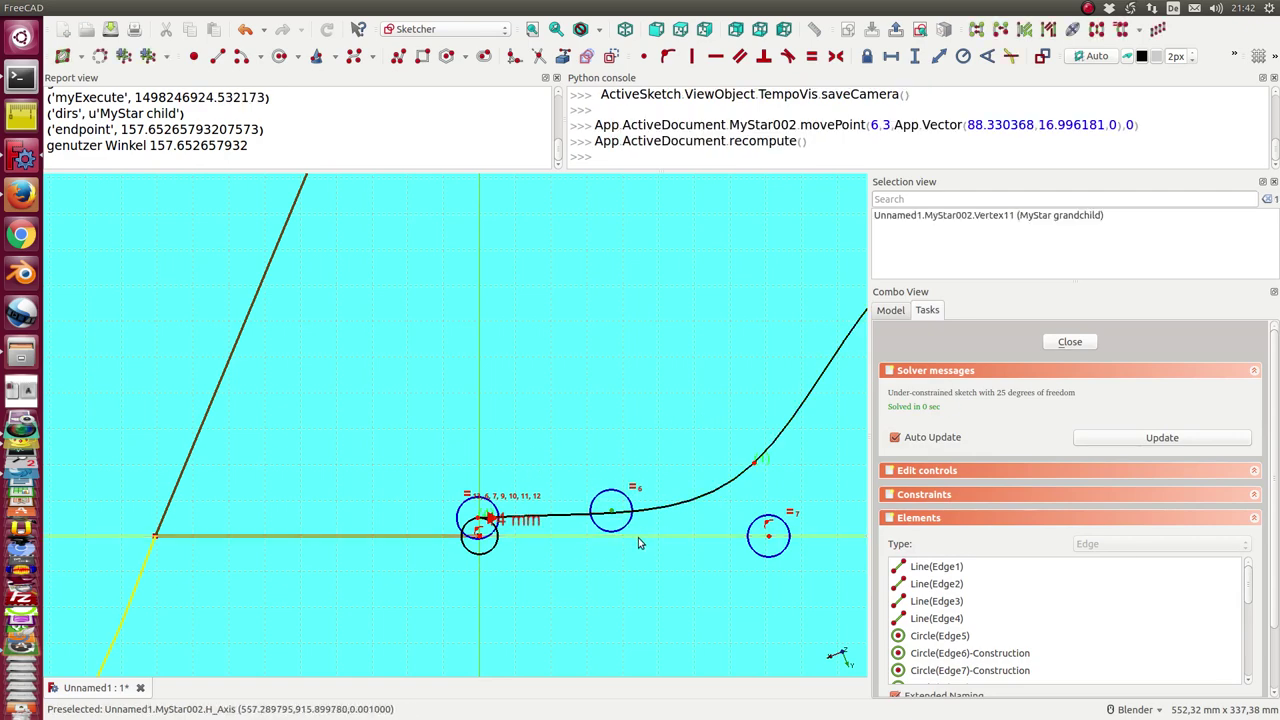
pyautogui.click(638, 537)
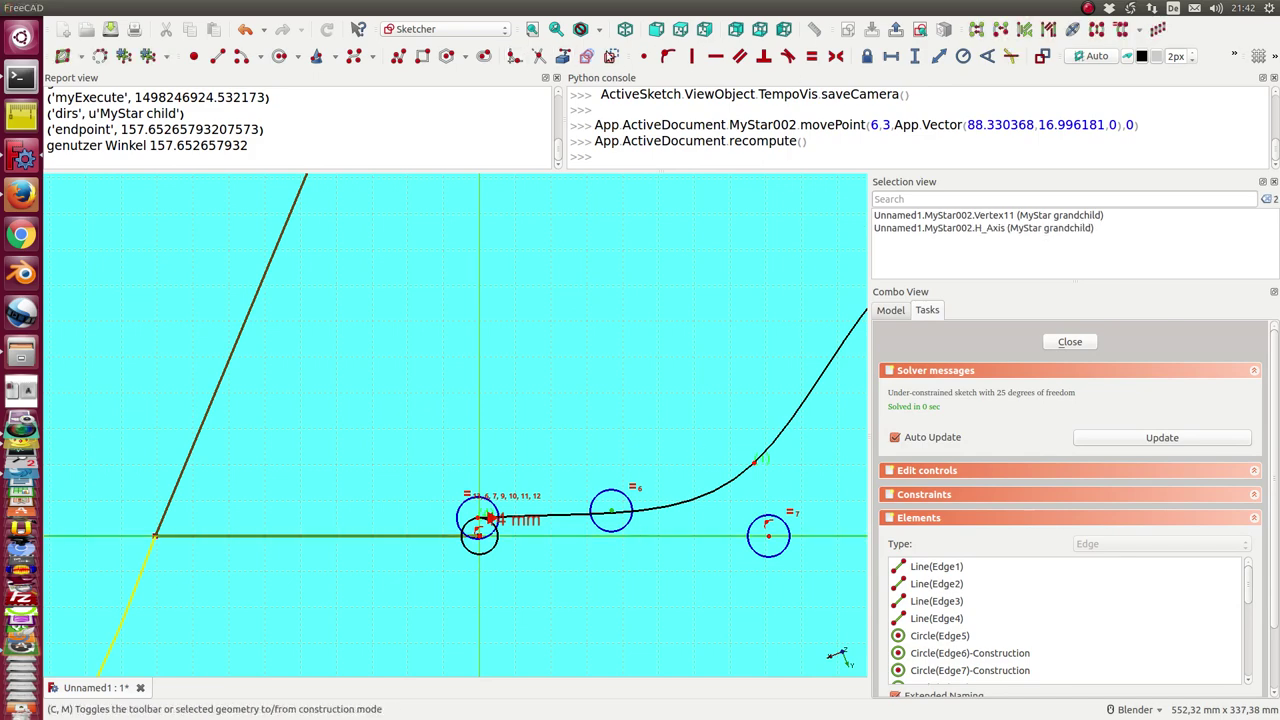
pyautogui.click(668, 56)
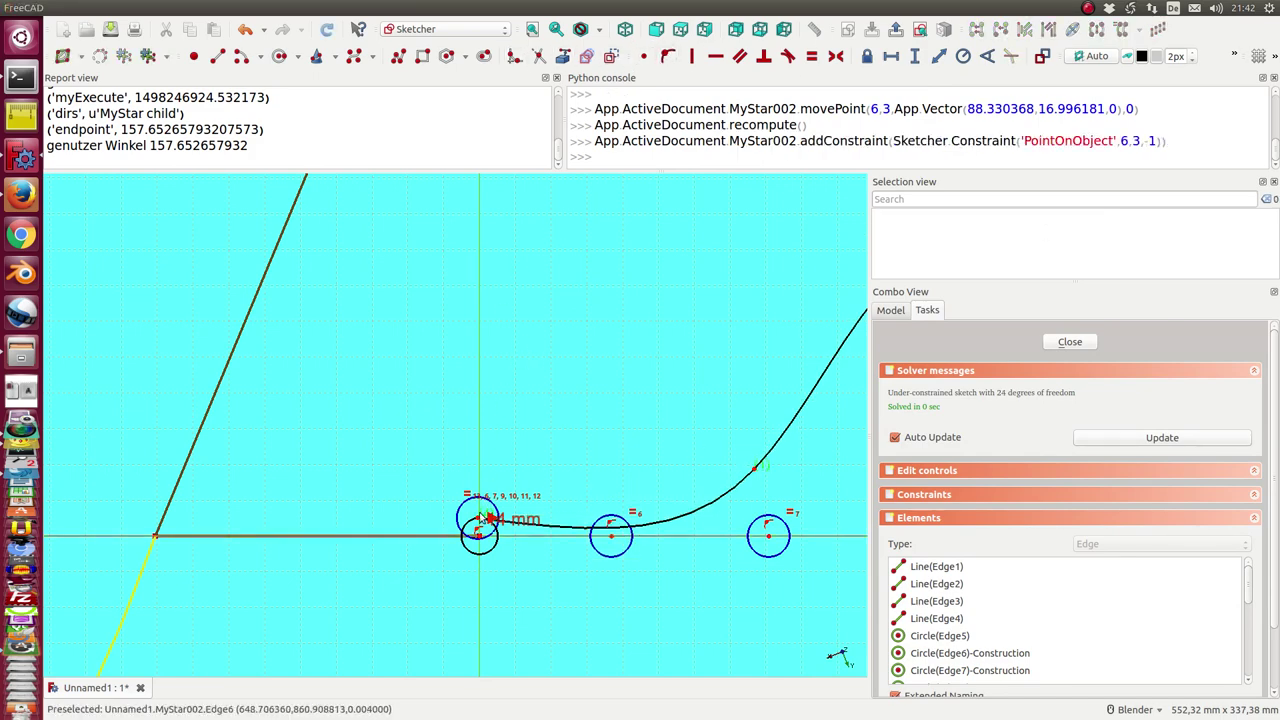
# Make the first control point, pole 5, coincident with the sketch origin, then close the sketch
pyautogui.moveTo(480, 522); pyautogui.dragTo(523, 505)
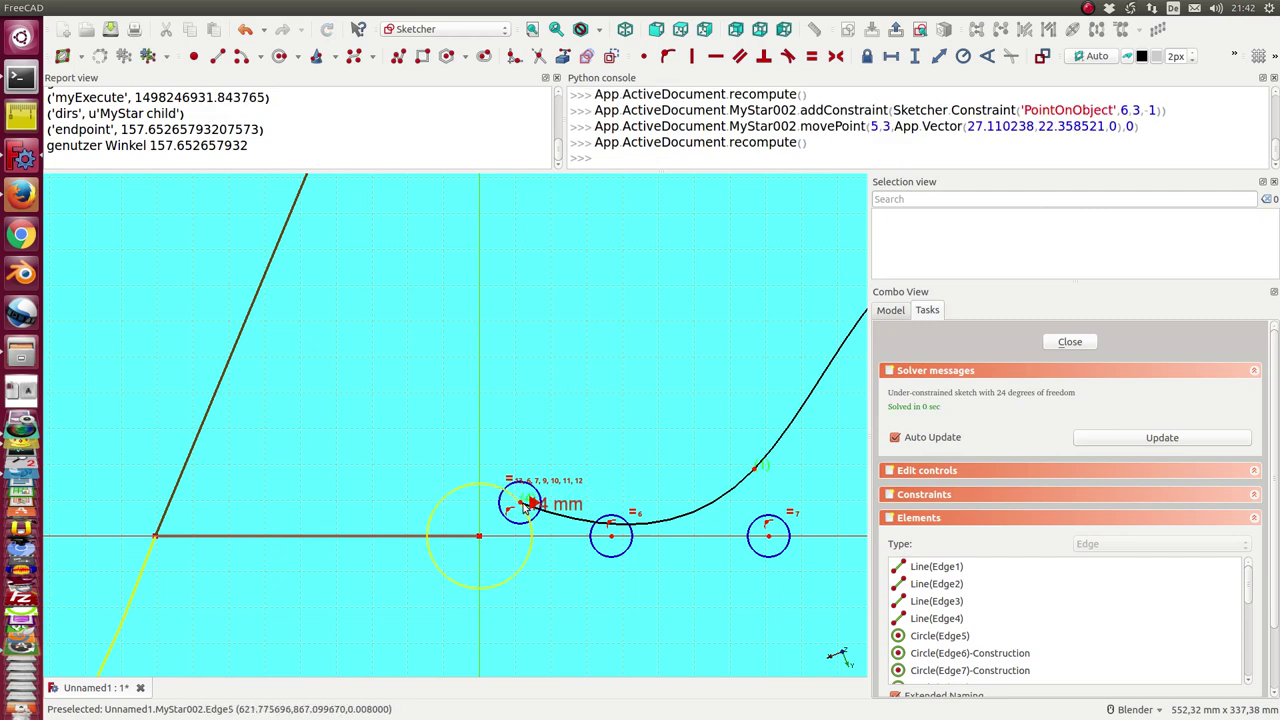
pyautogui.click(522, 507)
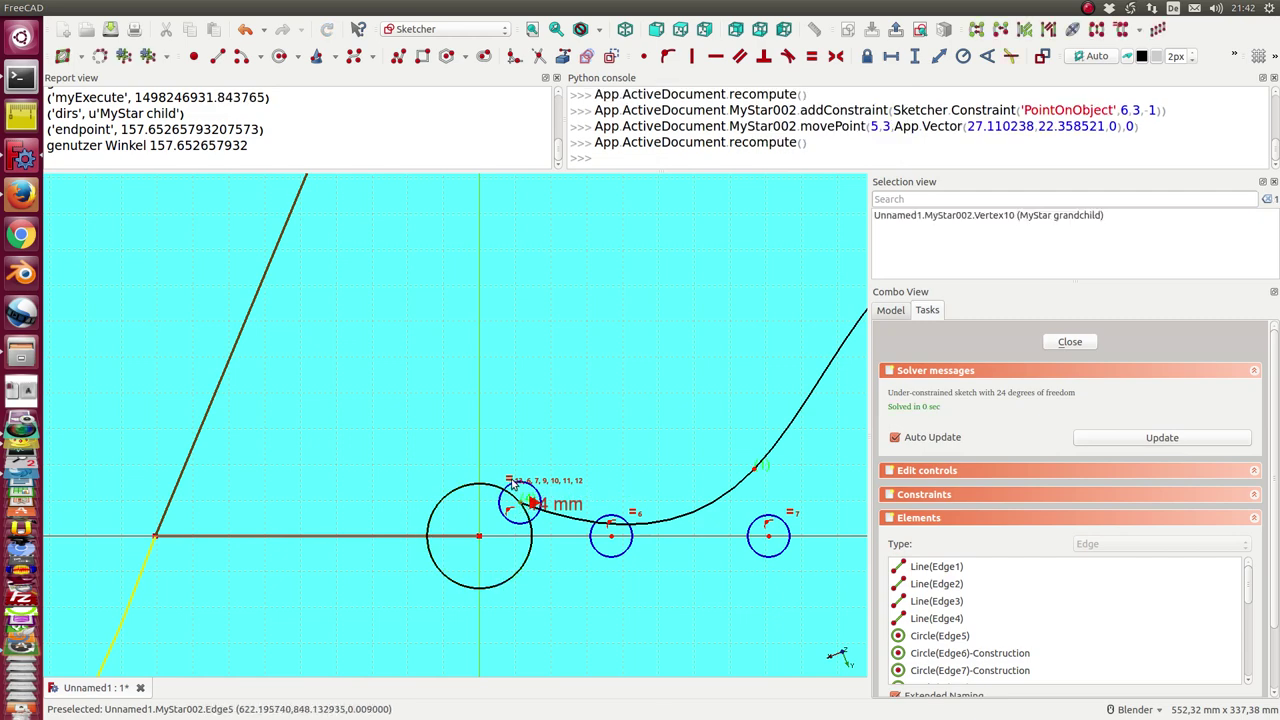
pyautogui.click(516, 512)
pyautogui.press('Delete')
pyautogui.moveTo(522, 507); pyautogui.dragTo(500, 520)
pyautogui.click(500, 519)
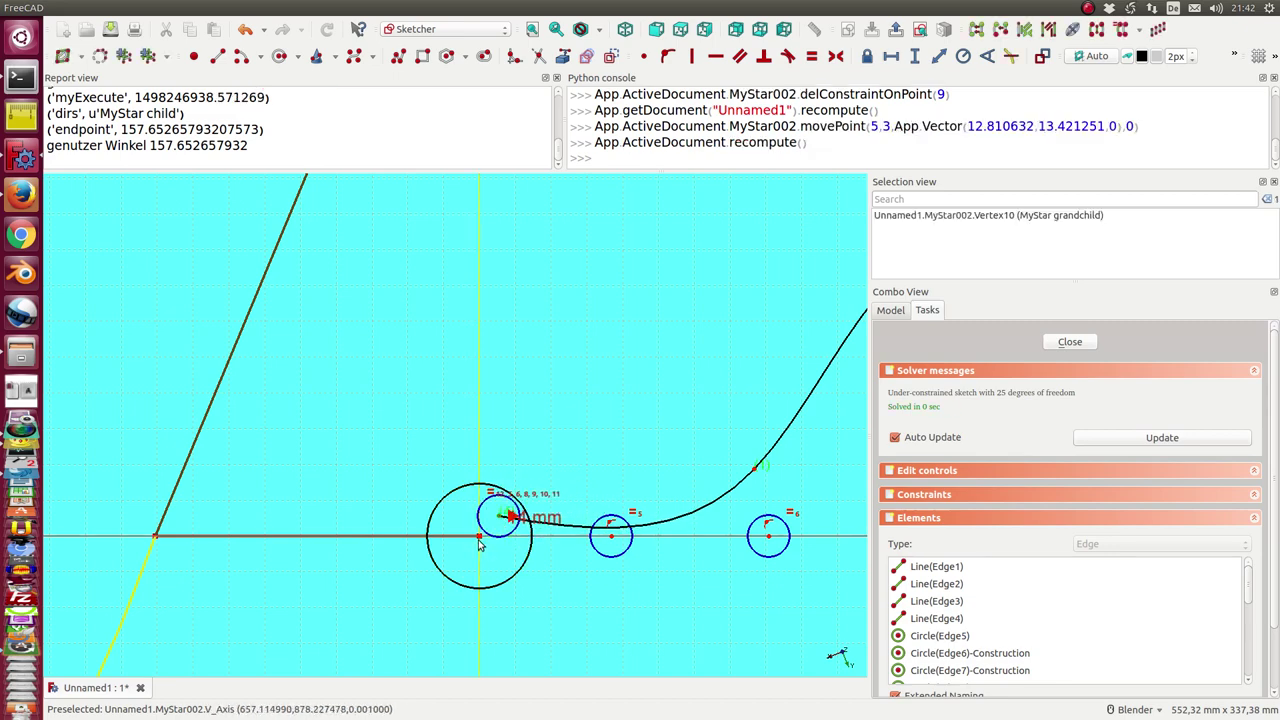
pyautogui.click(480, 537)
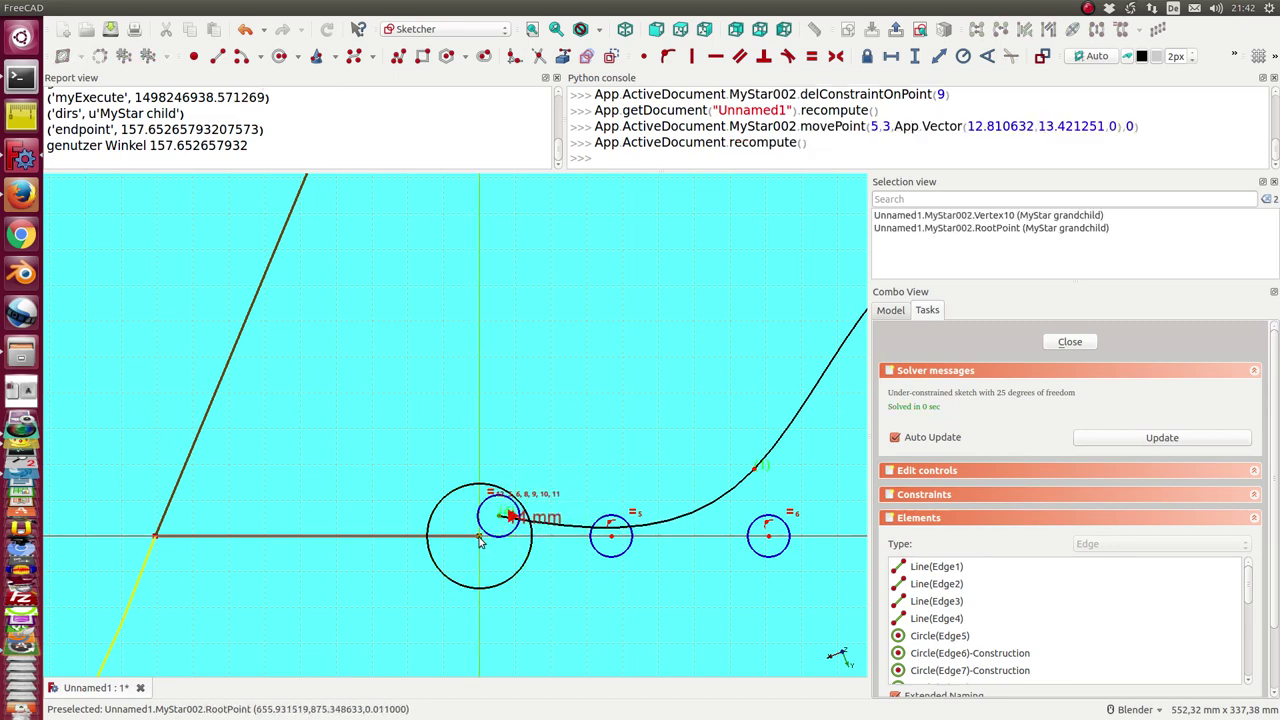
pyautogui.click(644, 56)
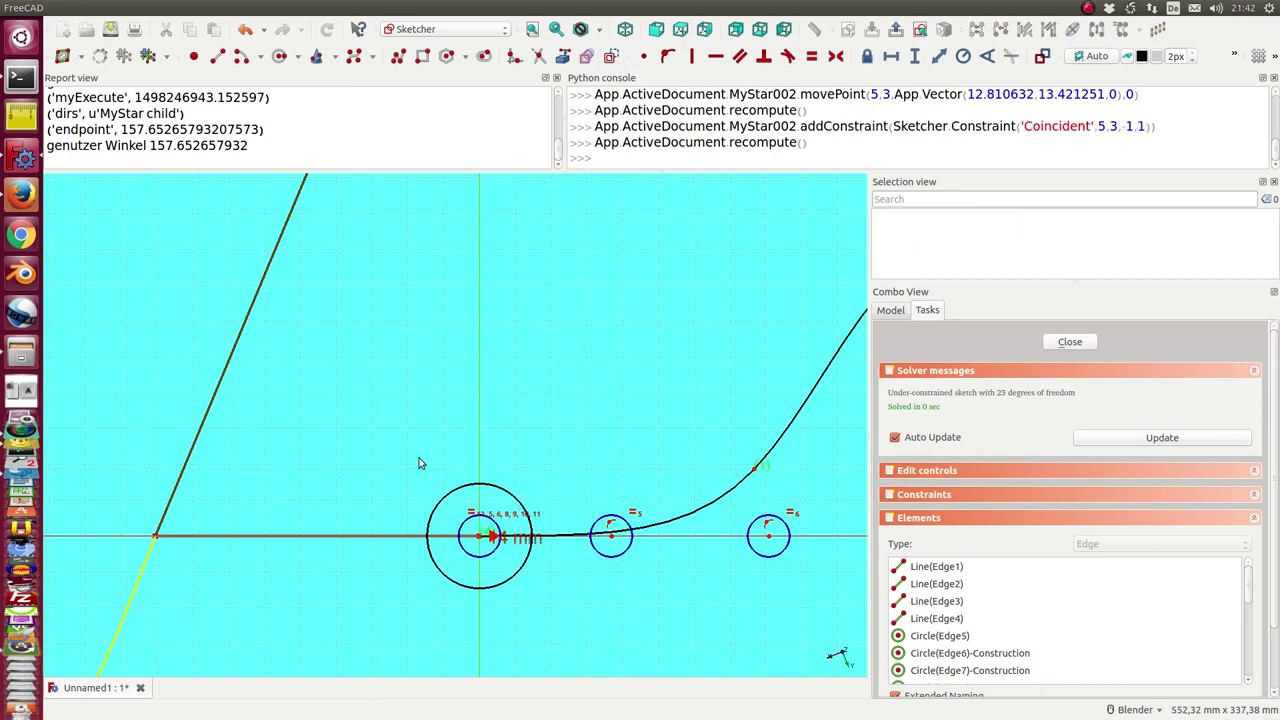
pyautogui.click(1067, 342)
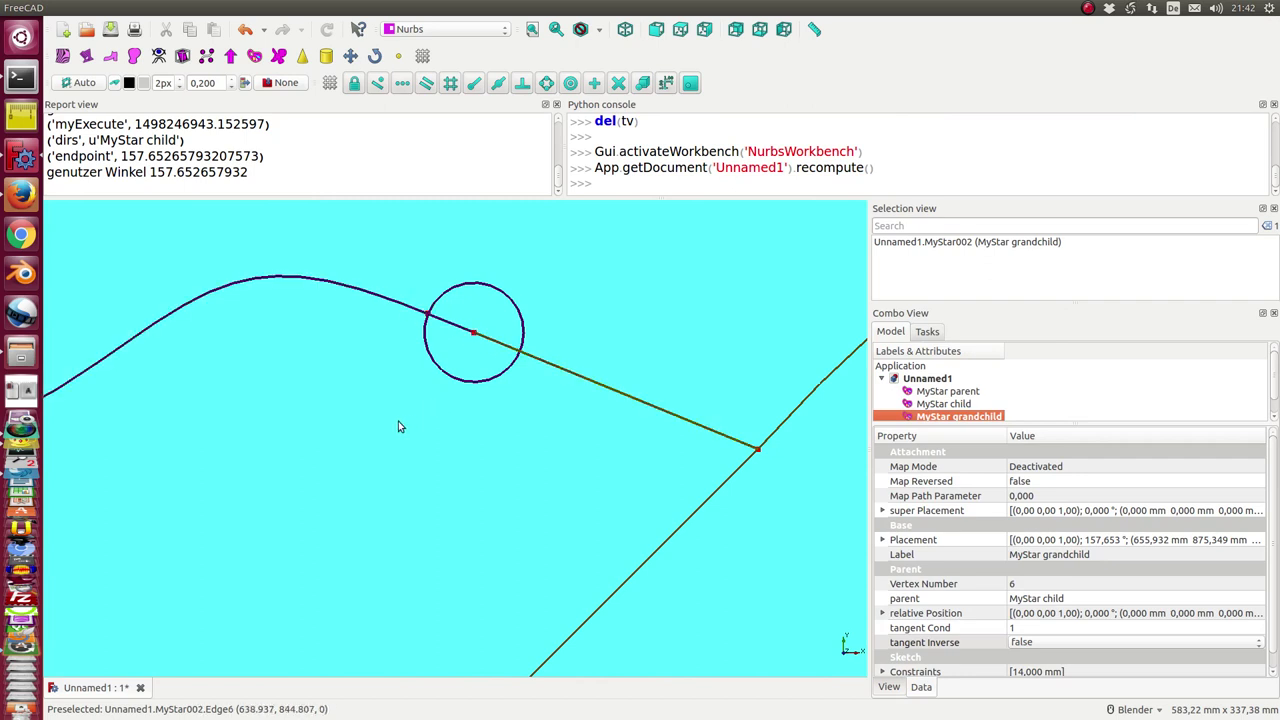
pyautogui.scroll(-5, 398, 427)
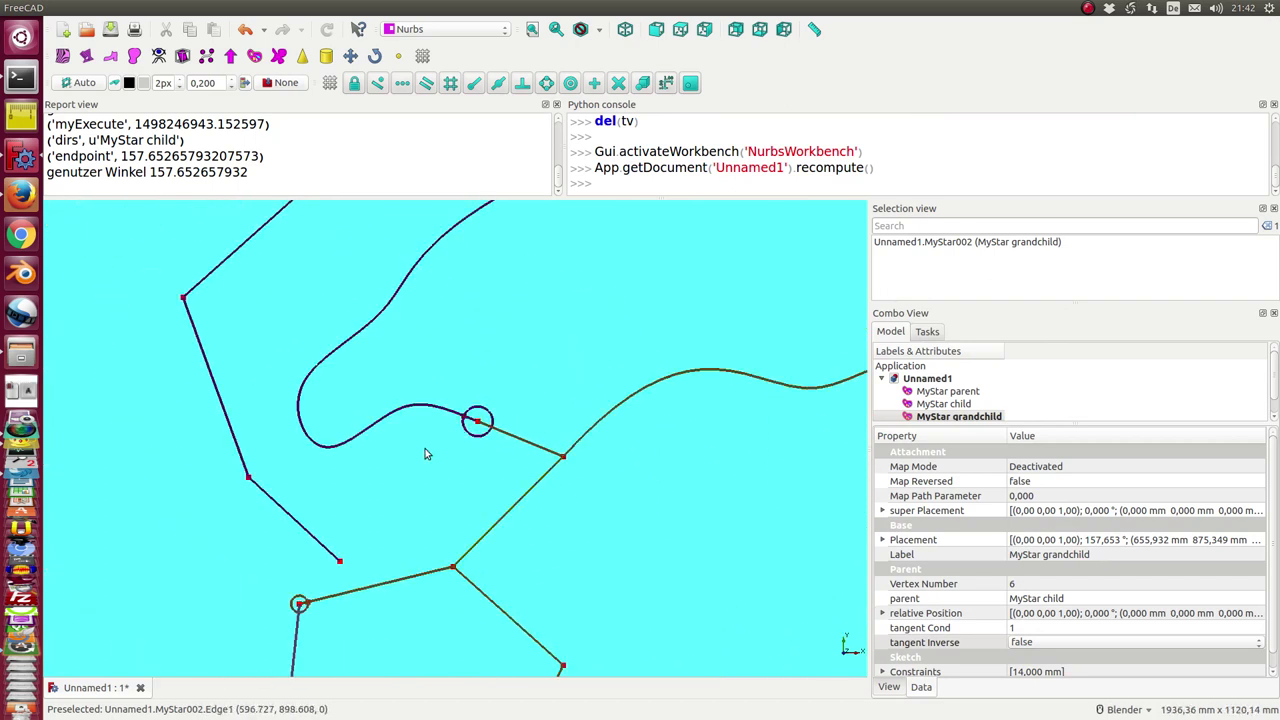
pyautogui.scroll(-3, 450, 445)
pyautogui.keyDown('shift'); pyautogui.moveTo(564, 500); pyautogui.dragTo(585, 410, button='middle'); pyautogui.keyUp('shift')
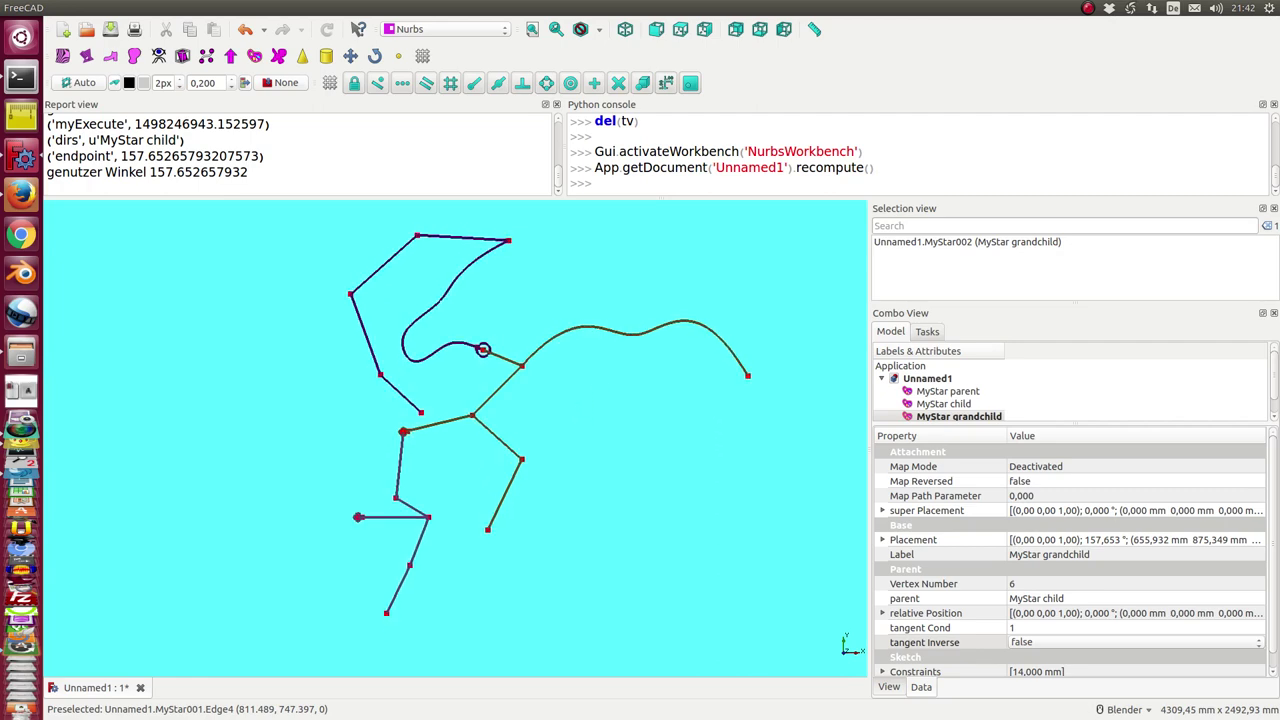